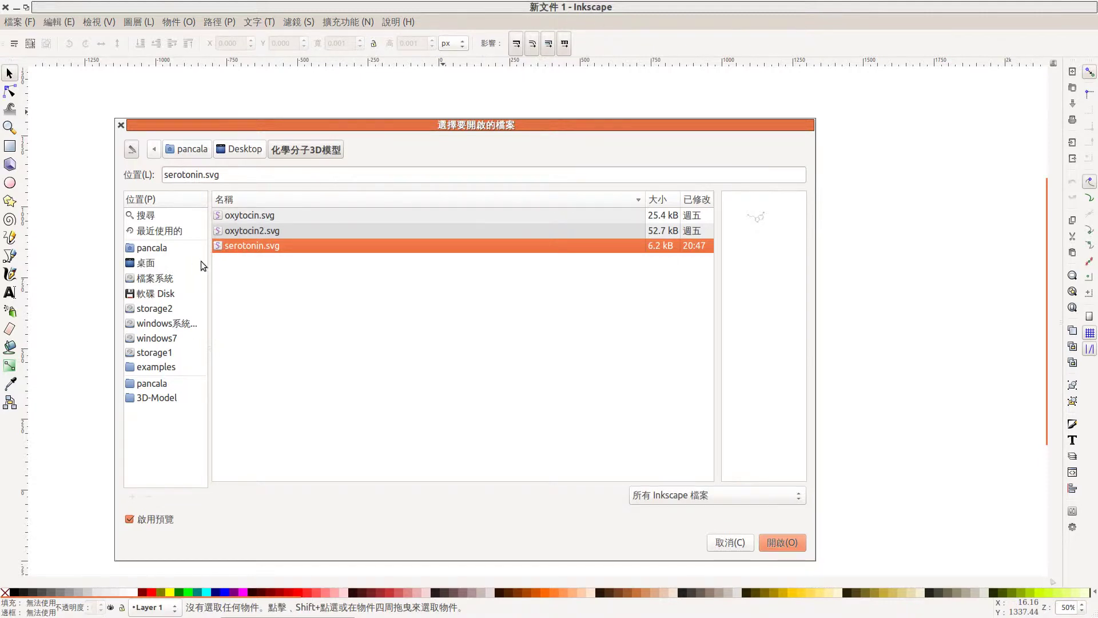
# - Open serotonin.svg from the file dialog
pyautogui.click(784, 546)
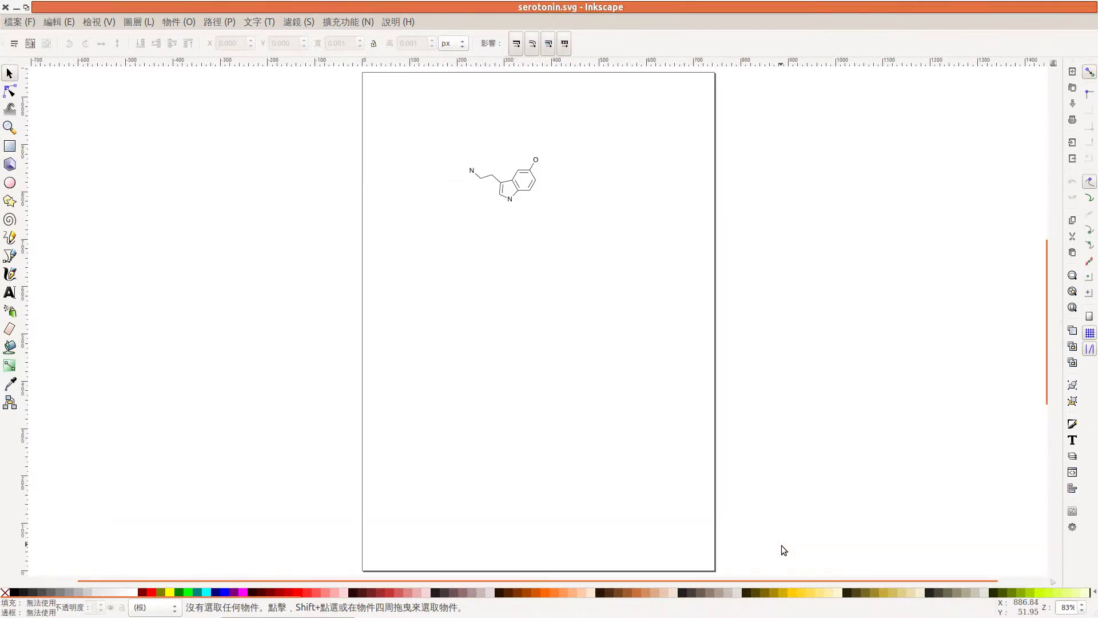
# - Move the serotonin molecule lower on the page and ungroup it
pyautogui.moveTo(613, 246); pyautogui.dragTo(417, 135)
pyautogui.click(536, 207)
pyautogui.moveTo(574, 223); pyautogui.dragTo(462, 138)
pyautogui.moveTo(515, 191); pyautogui.dragTo(515, 231)
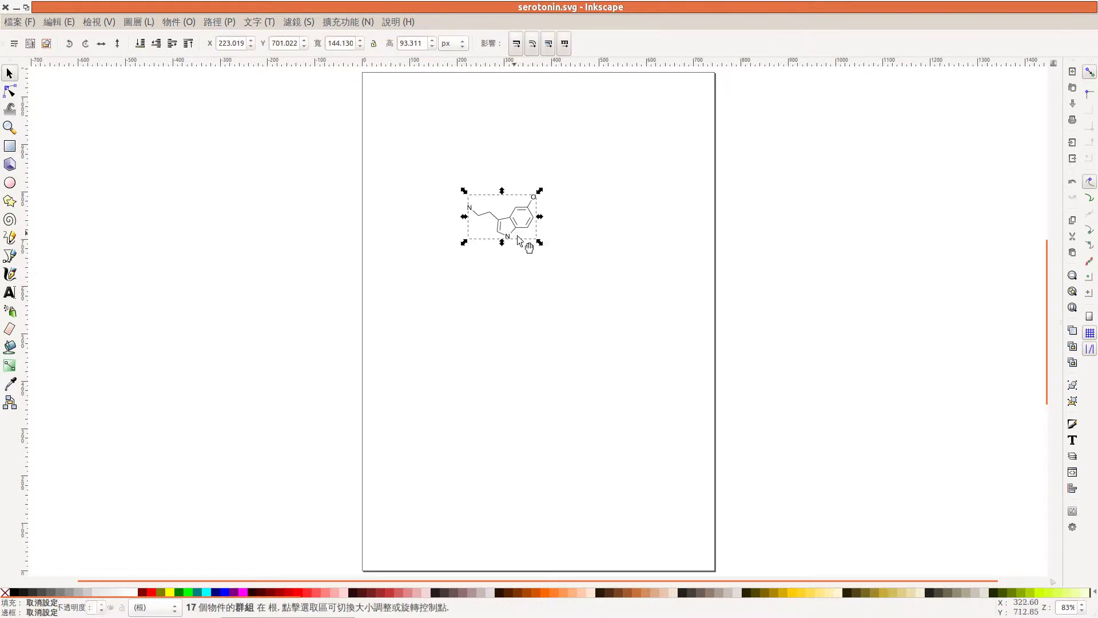
pyautogui.click(537, 267)
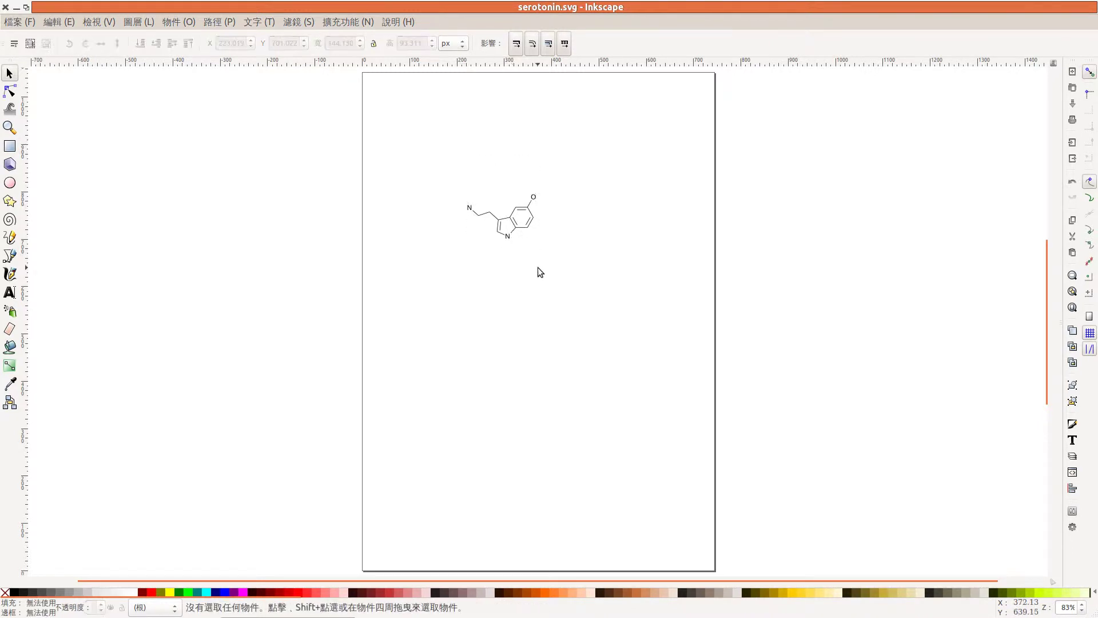
pyautogui.click(524, 231)
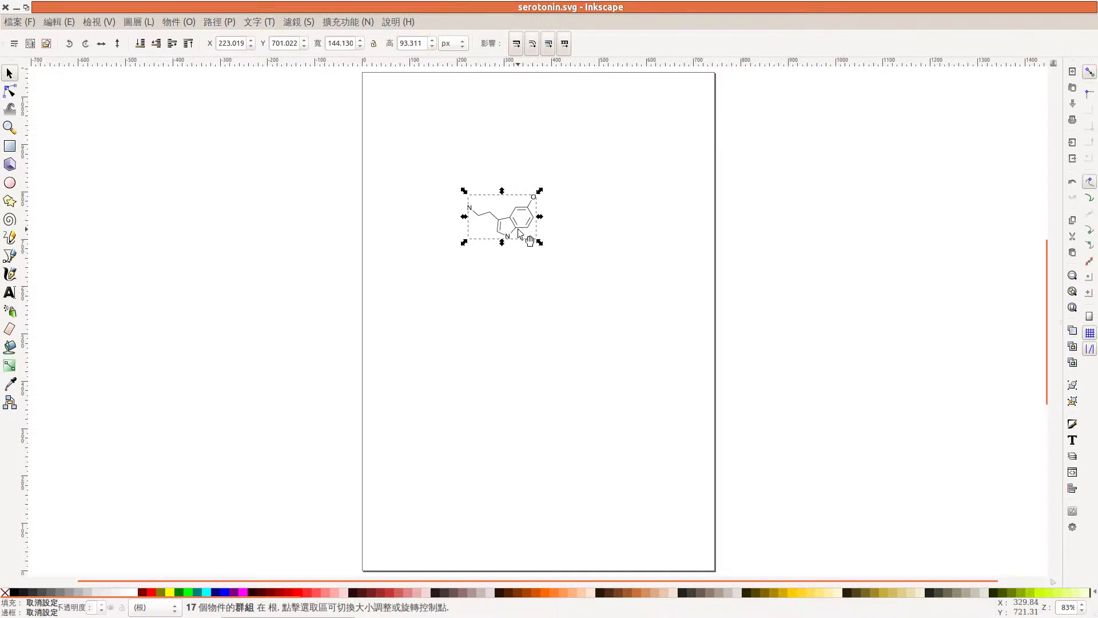
pyautogui.rightClick(518, 231)
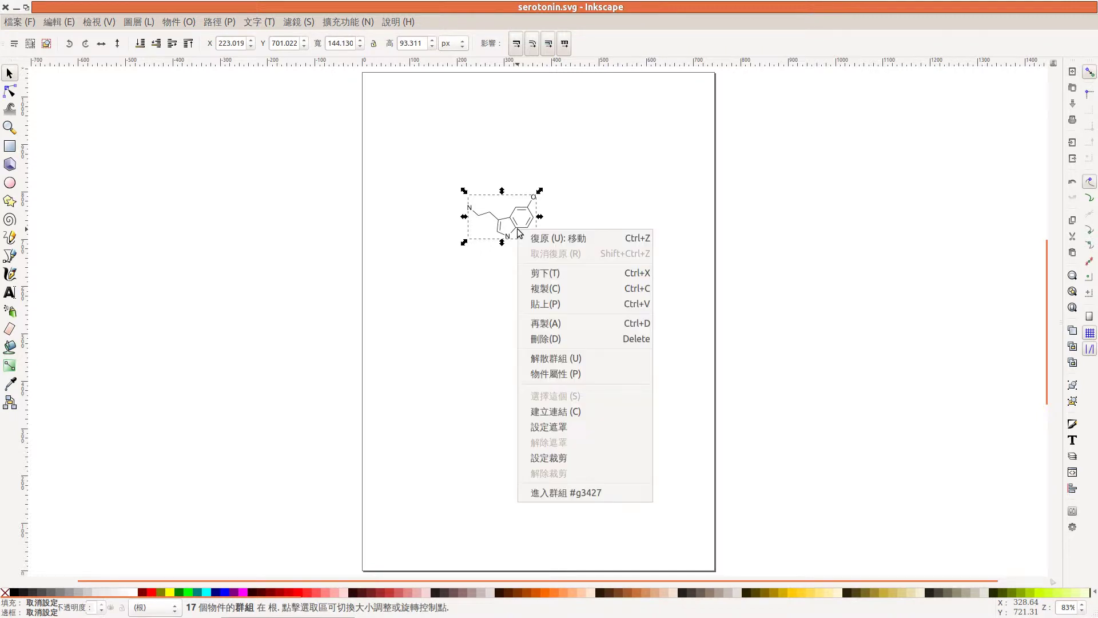
pyautogui.click(538, 359)
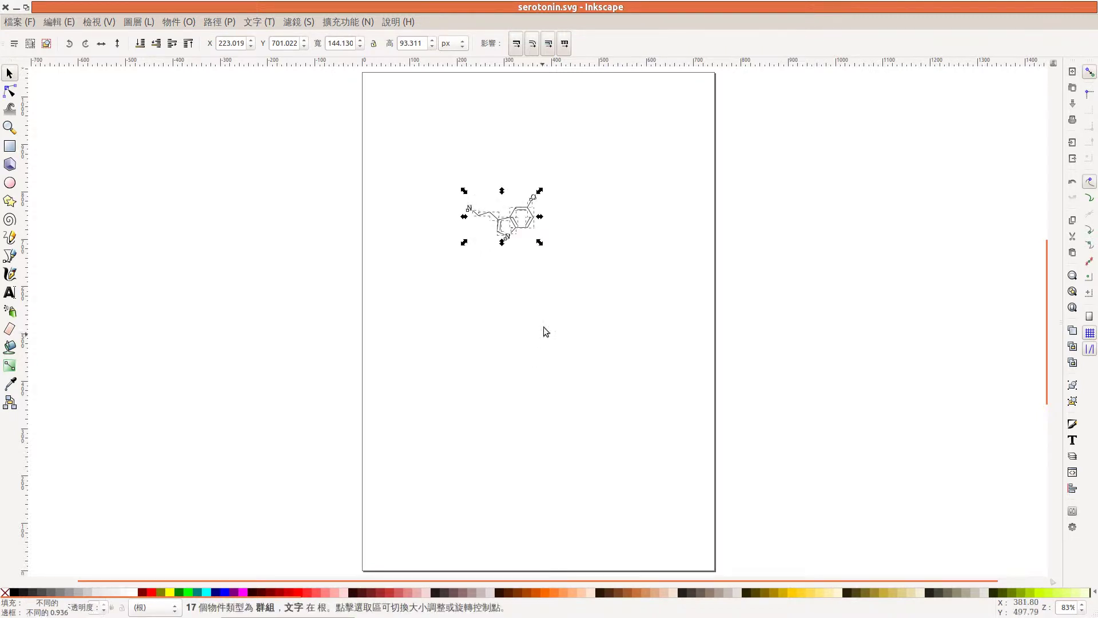
# - Drag one double bond of the six-membered ring slightly off the ring
pyautogui.click(540, 231)
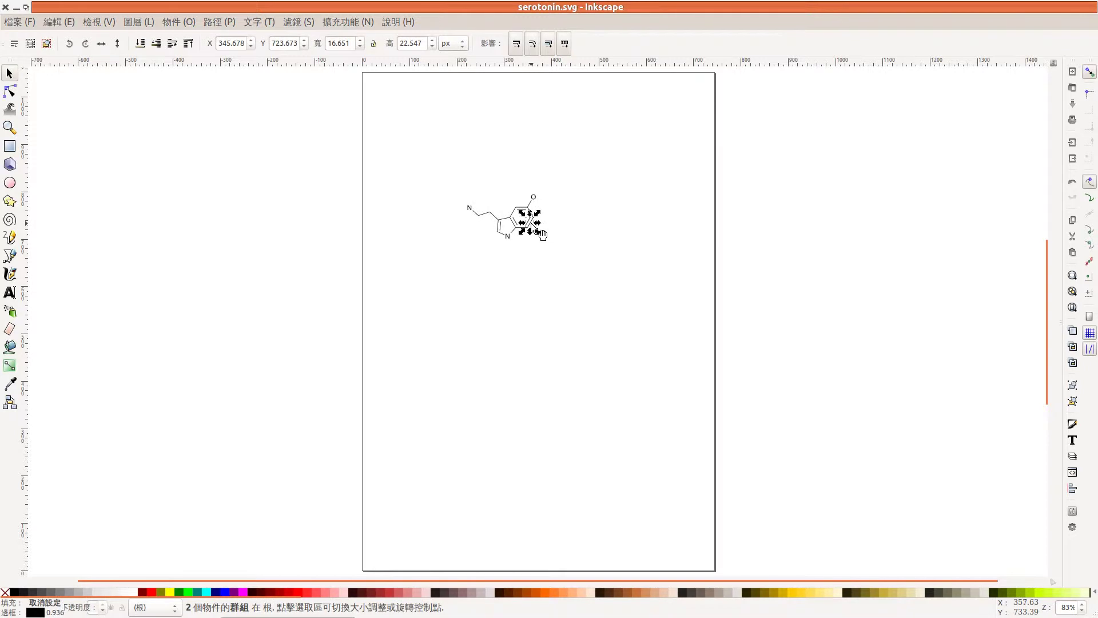
pyautogui.keyDown('ctrl'); pyautogui.scroll(3, 532, 225); pyautogui.keyUp('ctrl')
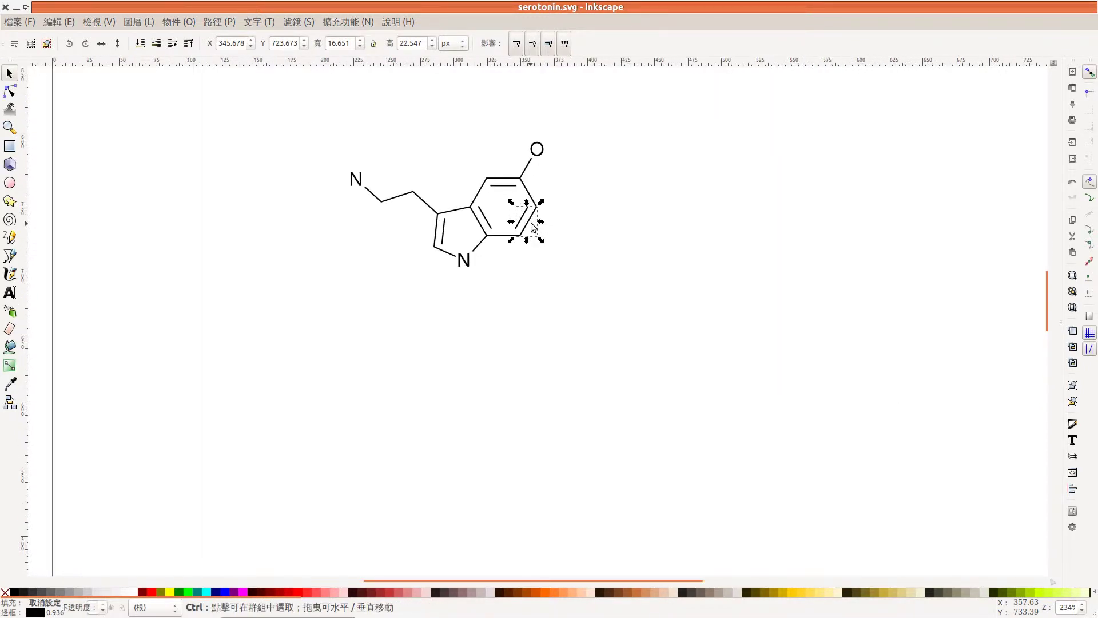
pyautogui.keyDown('ctrl'); pyautogui.scroll(2, 532, 226); pyautogui.keyUp('ctrl')
pyautogui.moveTo(529, 230); pyautogui.dragTo(555, 246)
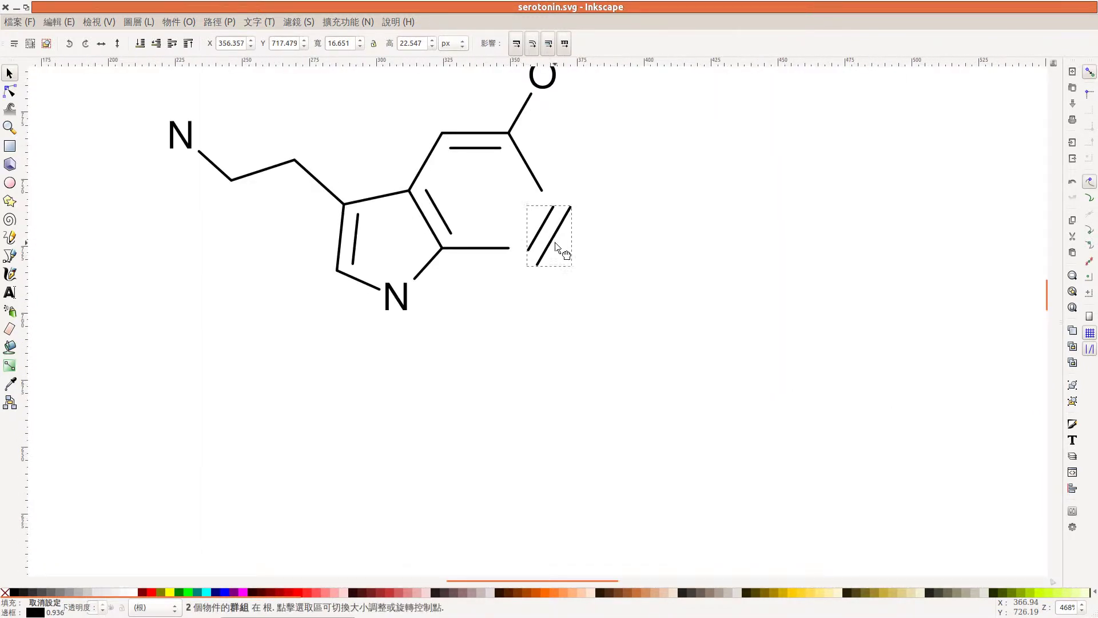
pyautogui.click(566, 257)
pyautogui.click(551, 252)
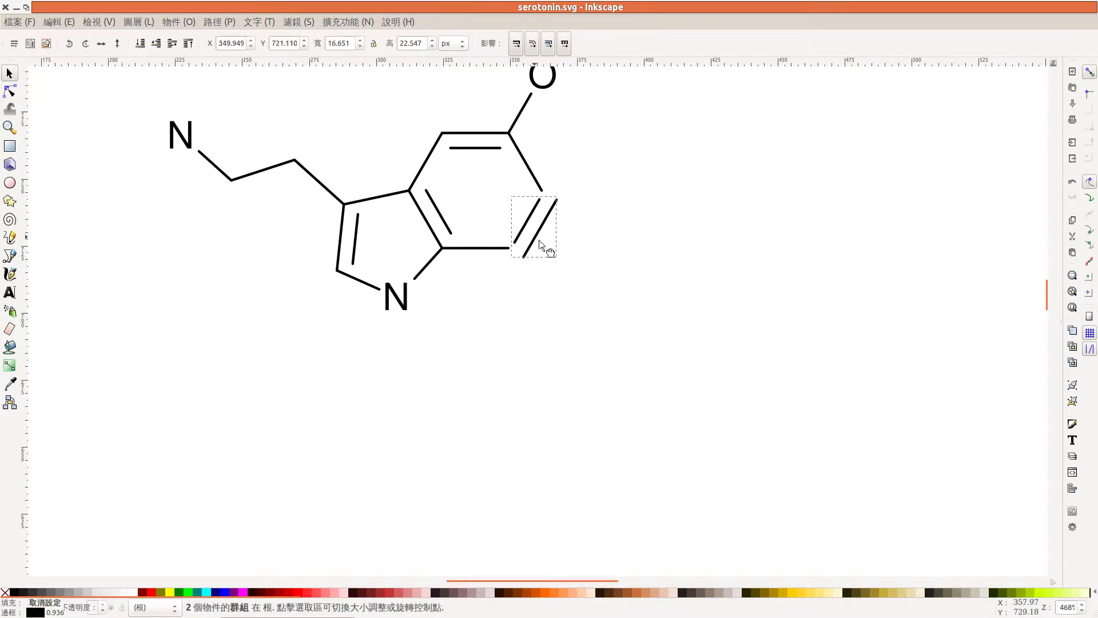
# - Return the double bond to the ring and delete the O label and both N labels
pyautogui.hotkey('ctrl', 'z')
pyautogui.keyDown('ctrl'); pyautogui.scroll(-1, 569, 311); pyautogui.keyUp('ctrl')
pyautogui.click(610, 160)
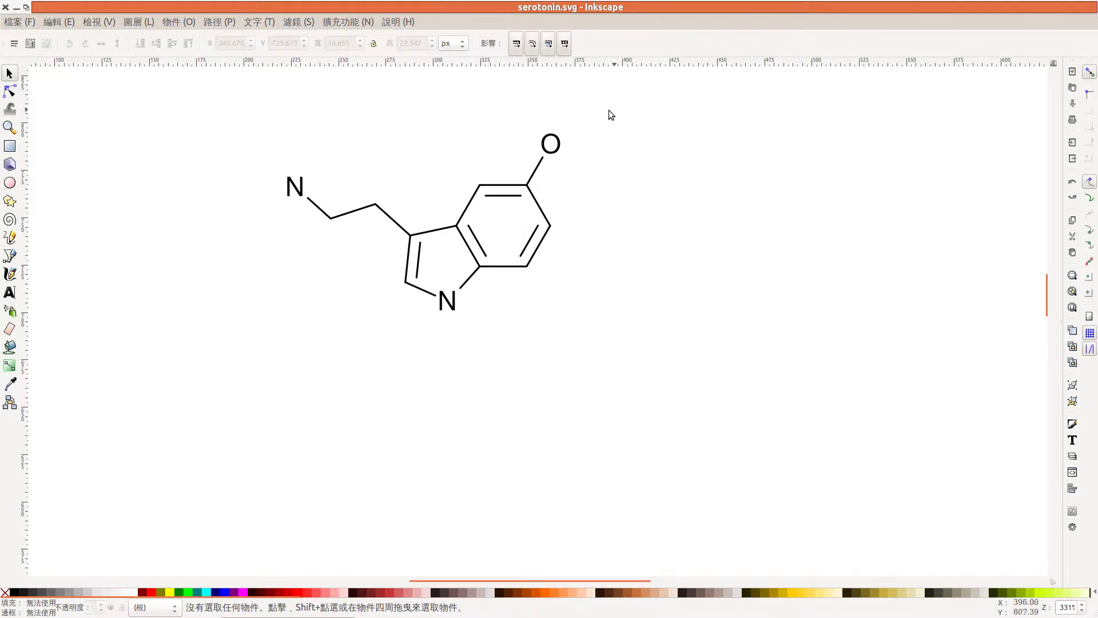
pyautogui.click(561, 150)
pyautogui.press('Delete')
pyautogui.click(295, 190)
pyautogui.press('Delete')
pyautogui.click(448, 303)
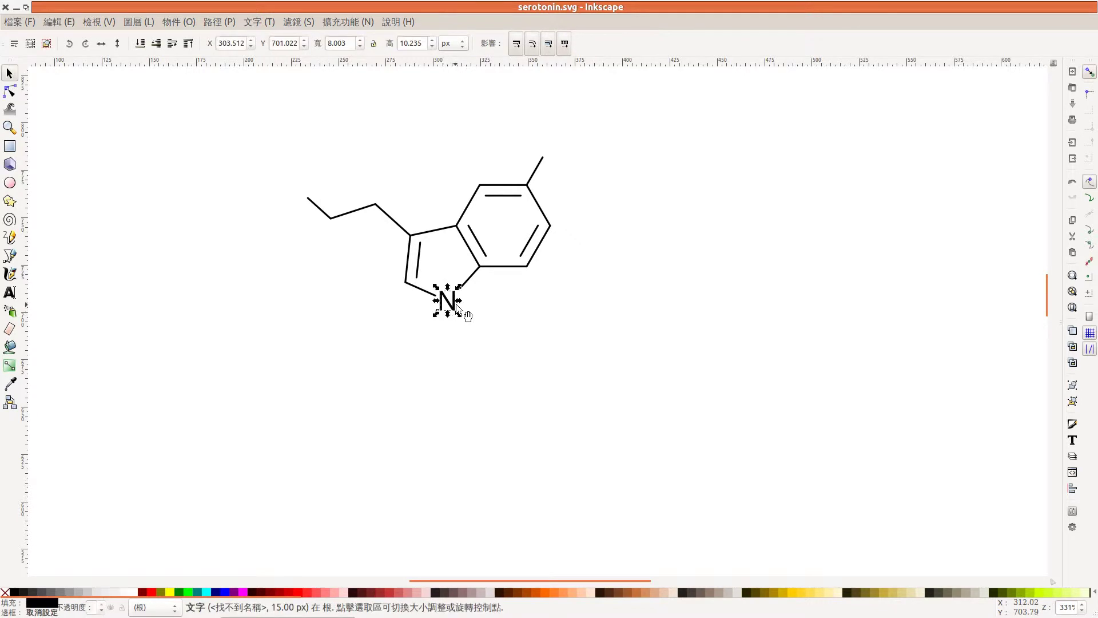
pyautogui.press('Delete')
# - Node-edit the two bonds meeting at the removed ring nitrogen's gap
pyautogui.click(468, 284)
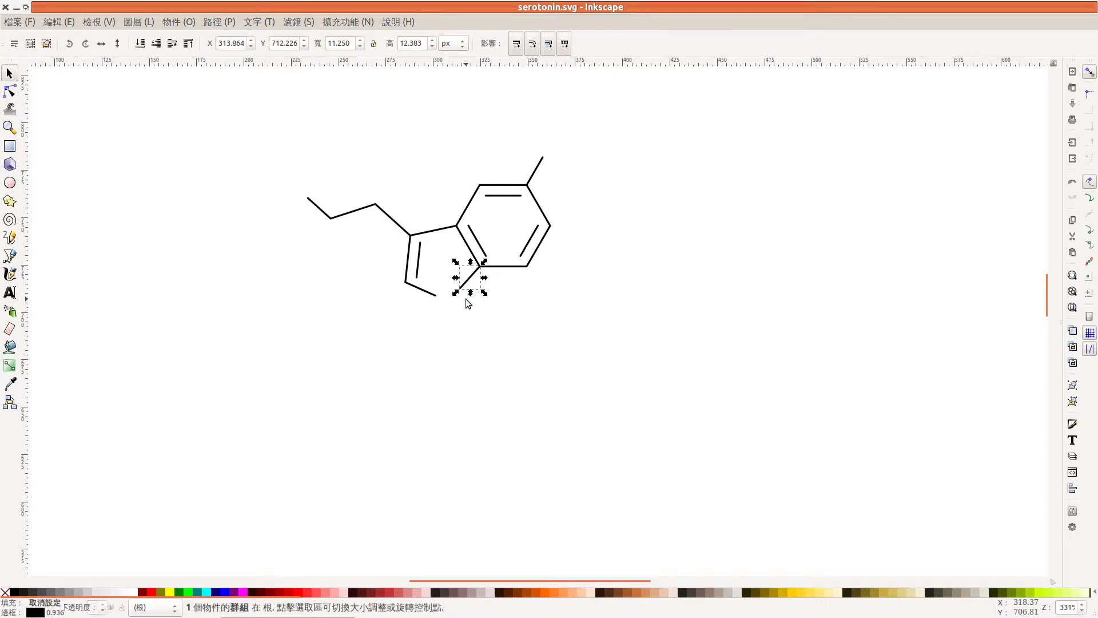
pyautogui.press('n')
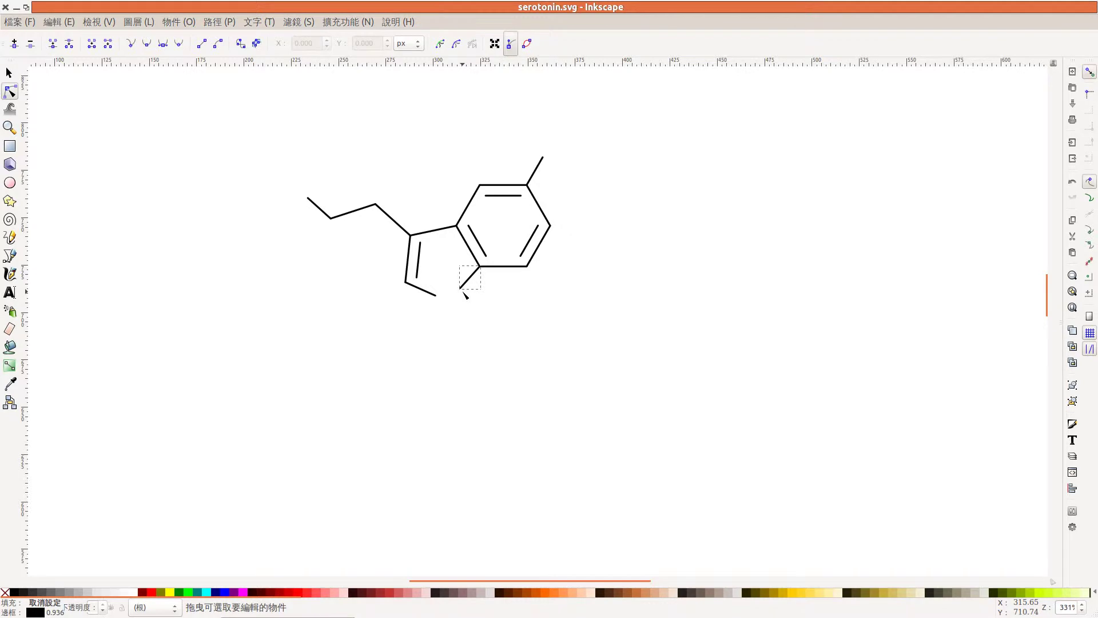
pyautogui.click(460, 296)
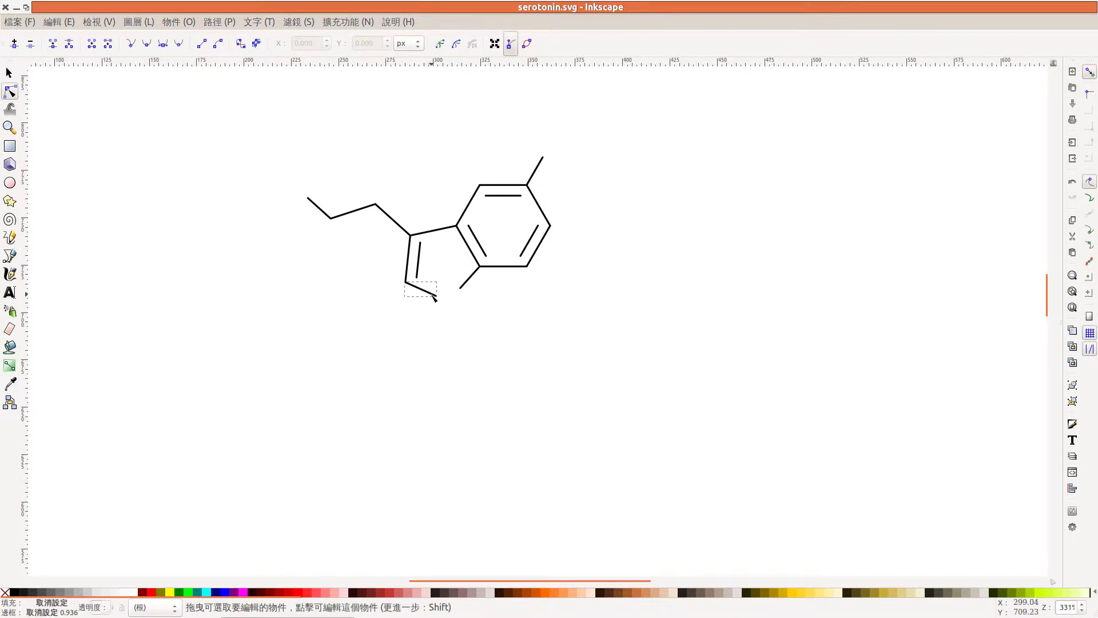
# - Select all the molecule's lines and convert them with Path > Object to Path
pyautogui.click(222, 22)
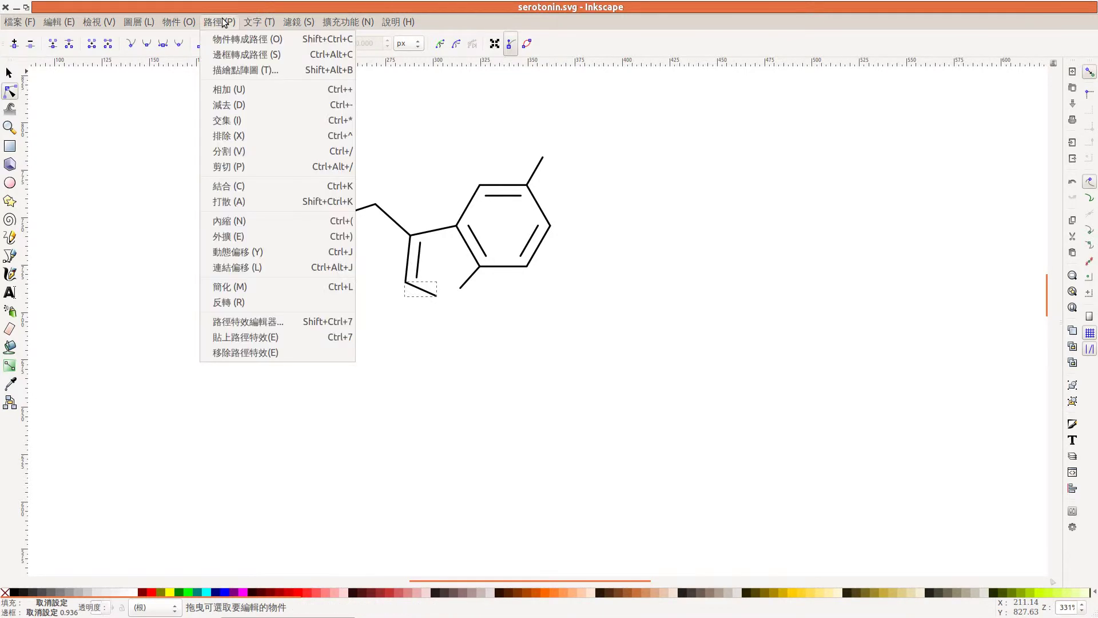
pyautogui.click(451, 140)
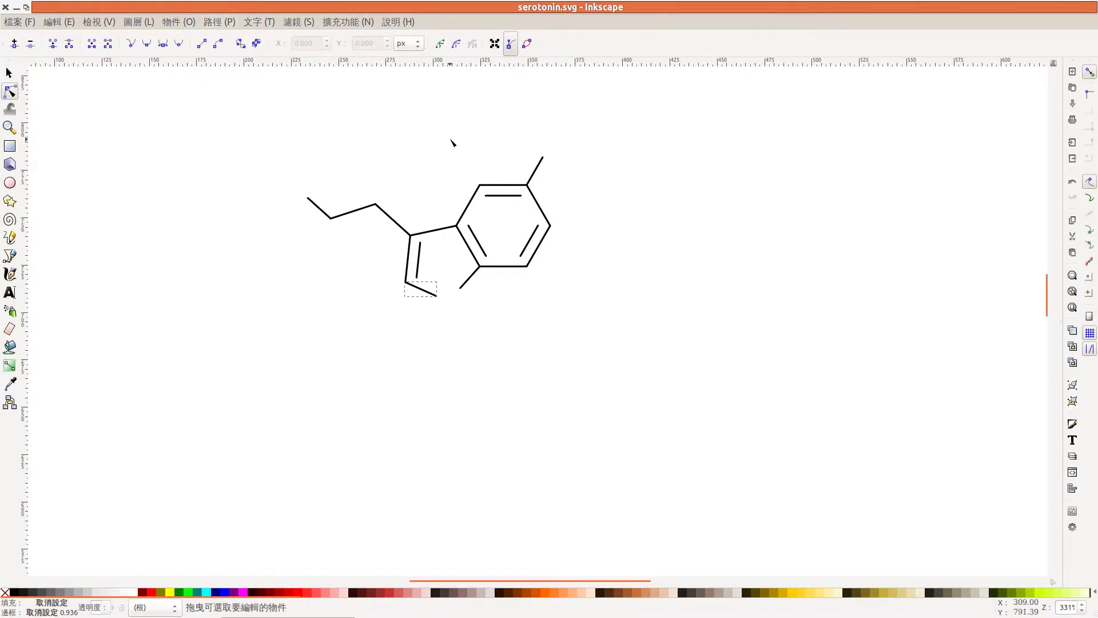
pyautogui.press('s')
pyautogui.moveTo(256, 140); pyautogui.dragTo(699, 325)
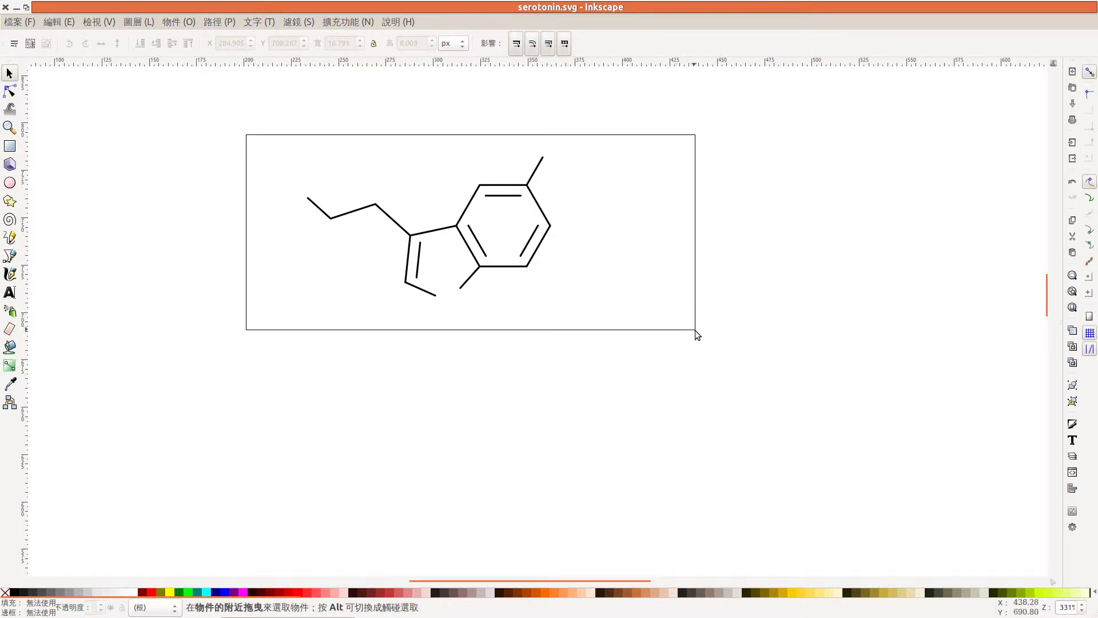
pyautogui.click(222, 22)
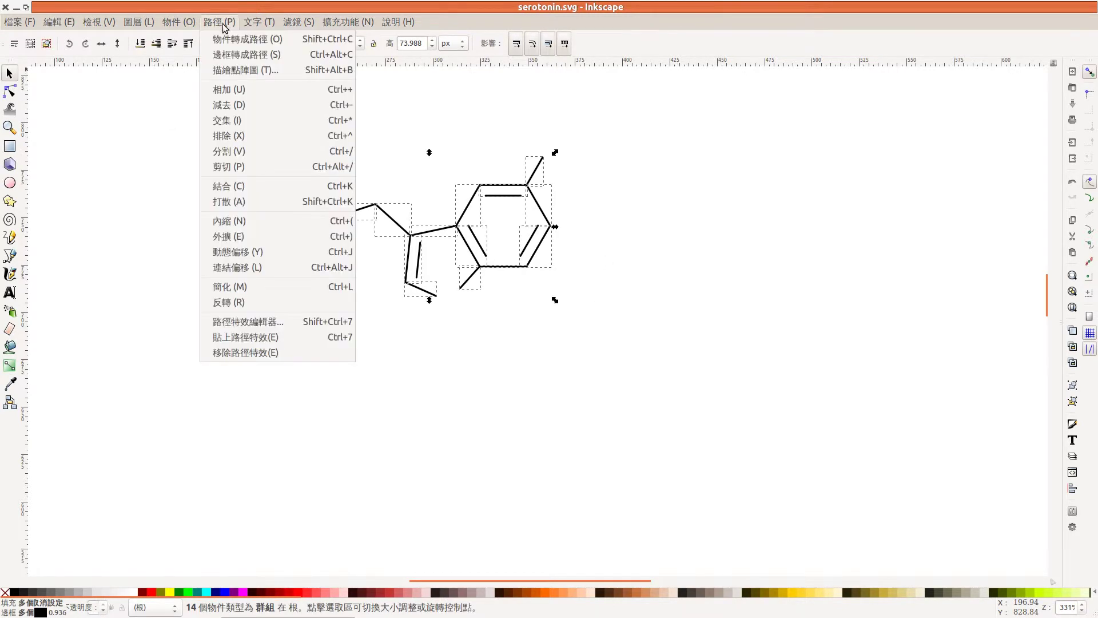
pyautogui.click(247, 41)
pyautogui.click(431, 294)
# - Drag both bond end nodes onto the shared vertex to close the five-membered ring
pyautogui.press('n')
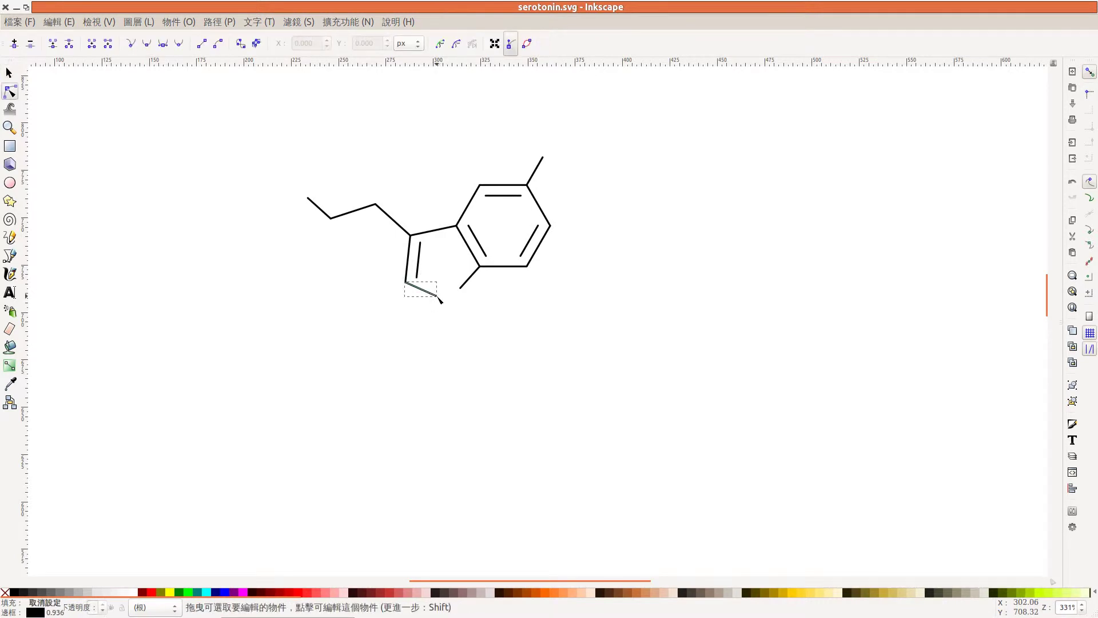
pyautogui.click(452, 304)
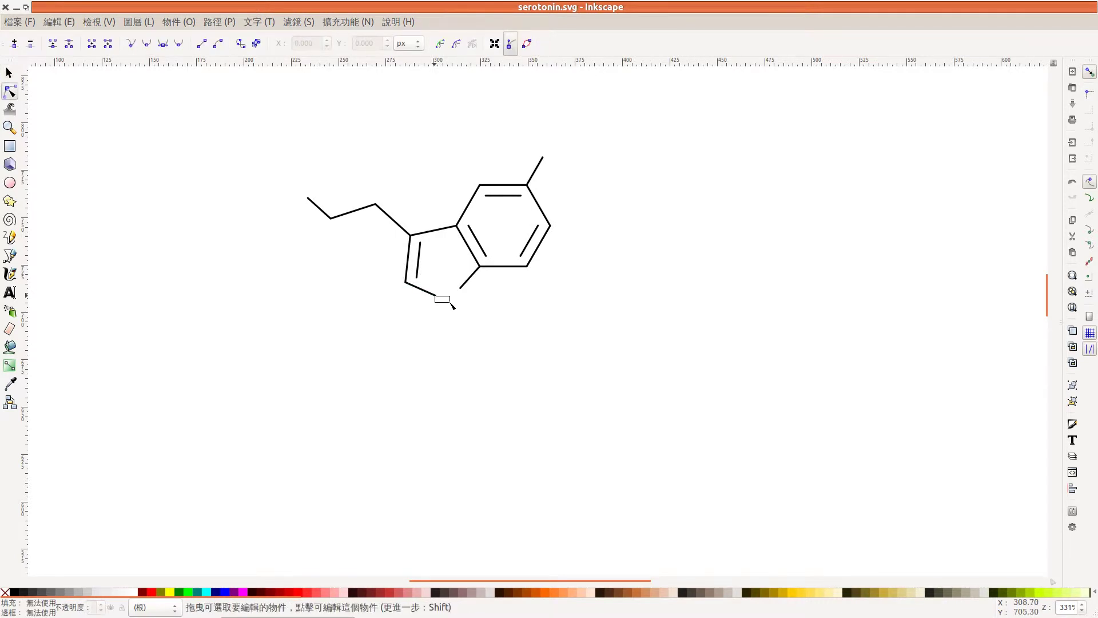
pyautogui.scroll(2, 451, 305)
pyautogui.scroll(1, 449, 304)
pyautogui.click(416, 287)
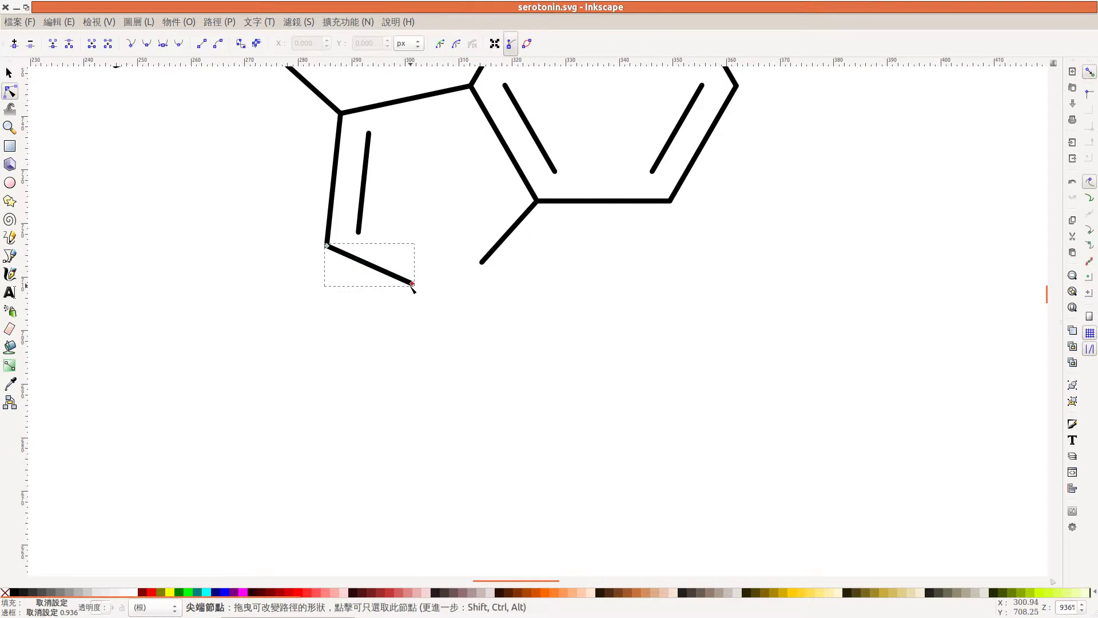
pyautogui.moveTo(413, 284); pyautogui.dragTo(451, 296)
pyautogui.click(482, 263)
pyautogui.moveTo(482, 263); pyautogui.dragTo(452, 295)
# - Zoom back out and select all 14 molecule objects
pyautogui.click(501, 331)
pyautogui.scroll(-1, 501, 331)
pyautogui.scroll(-2, 502, 331)
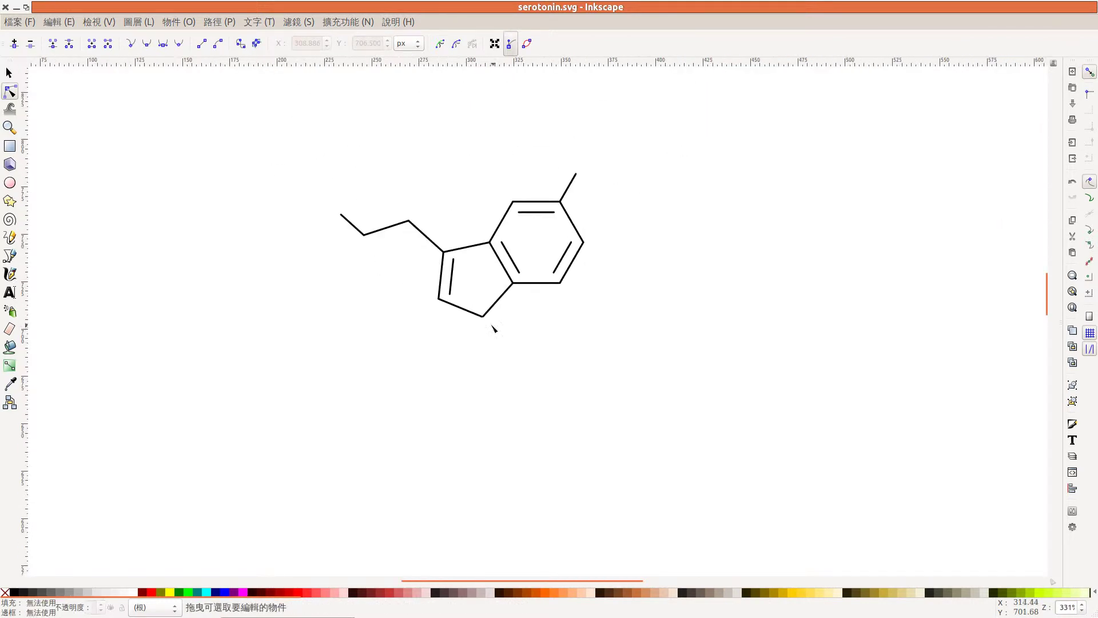
pyautogui.click(9, 72)
pyautogui.moveTo(140, 93); pyautogui.dragTo(722, 390)
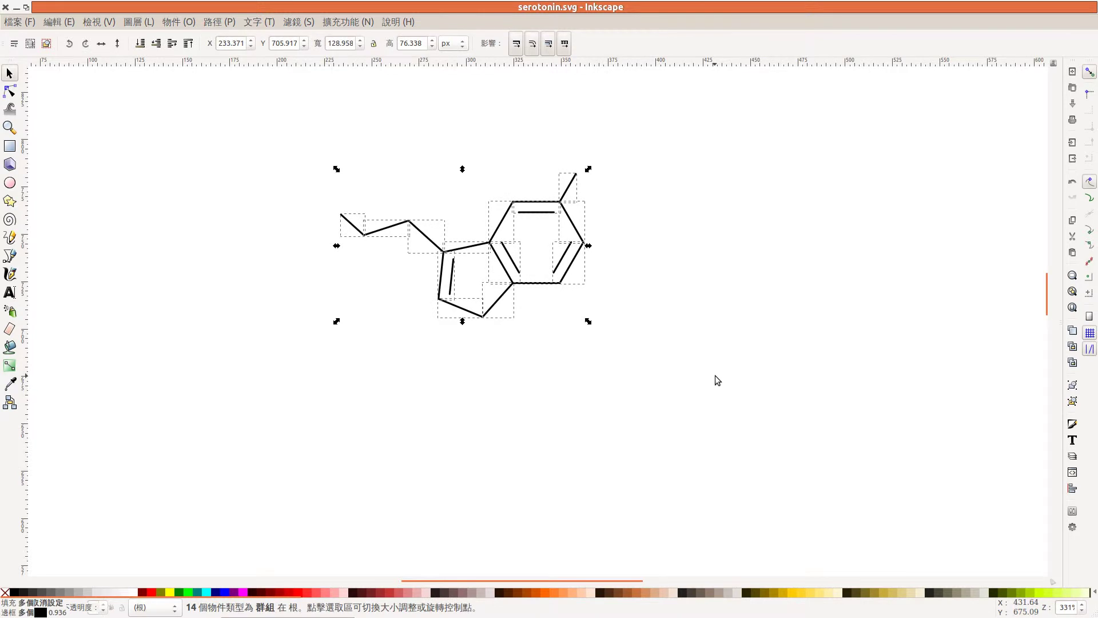
# - In Fill and Stroke, set every bond's stroke width to 5 px
pyautogui.click(210, 24)
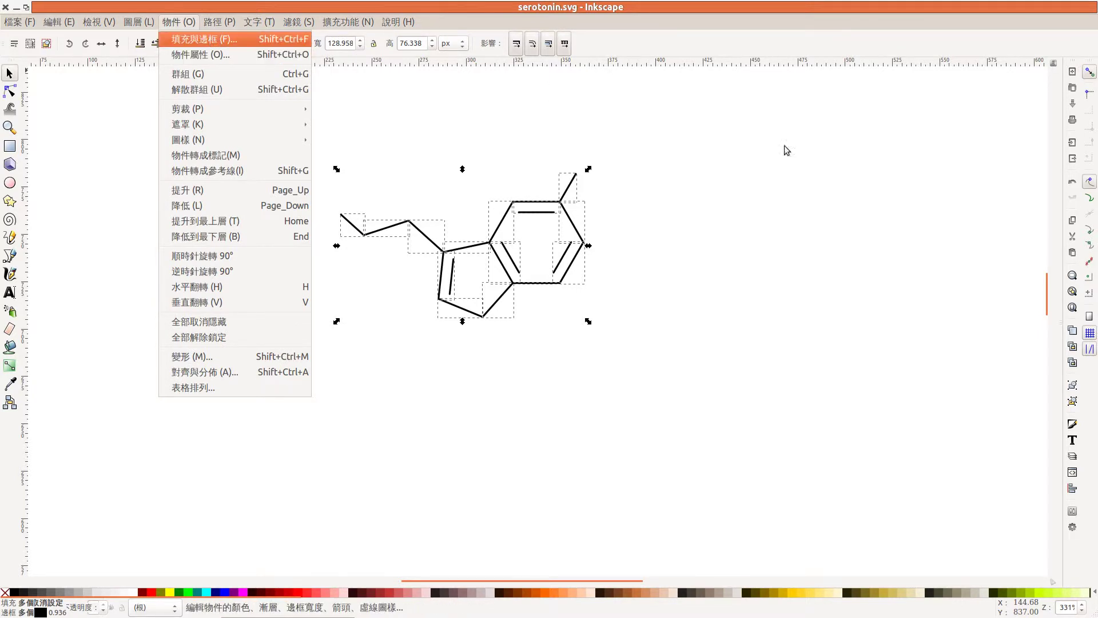
pyautogui.click(228, 44)
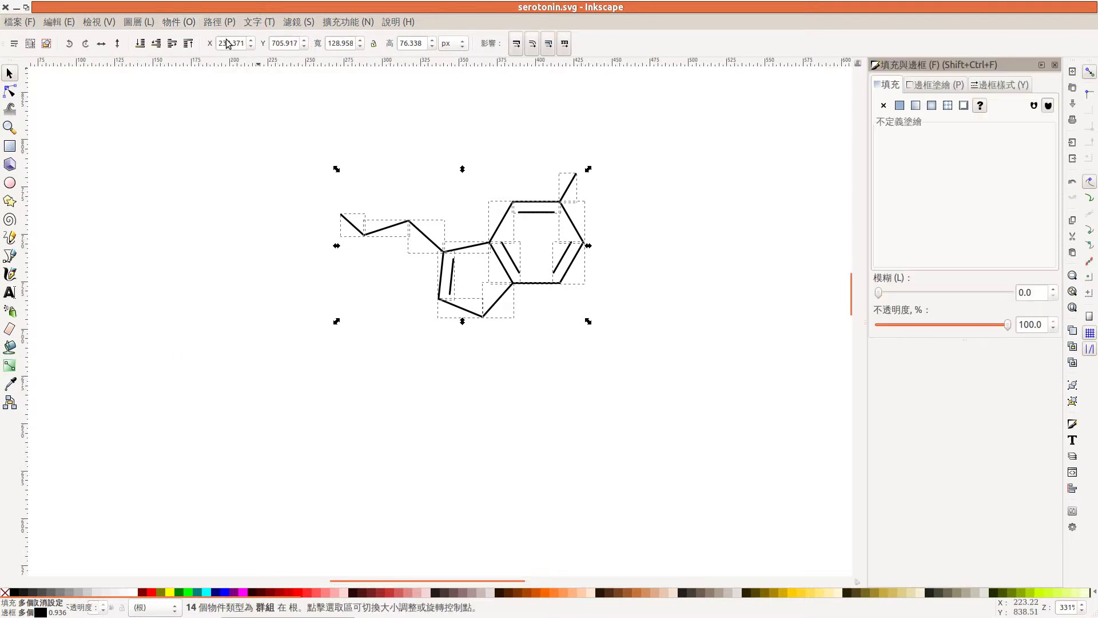
pyautogui.click(997, 87)
pyautogui.click(982, 103)
pyautogui.click(981, 103)
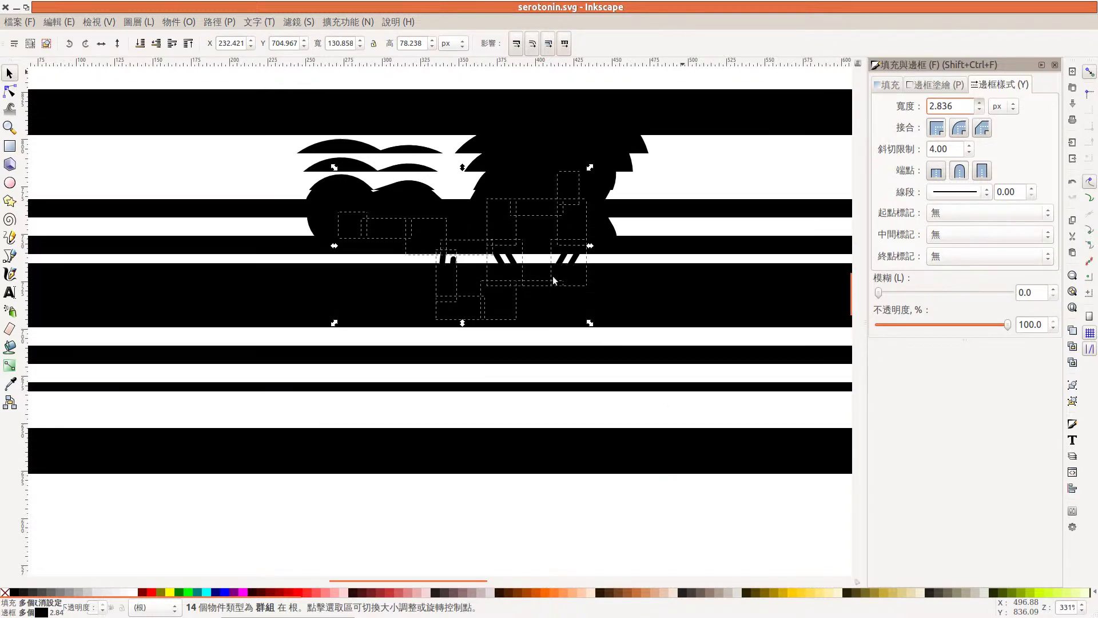
pyautogui.moveTo(972, 109); pyautogui.dragTo(921, 109)
pyautogui.write('10')
pyautogui.press('Return')
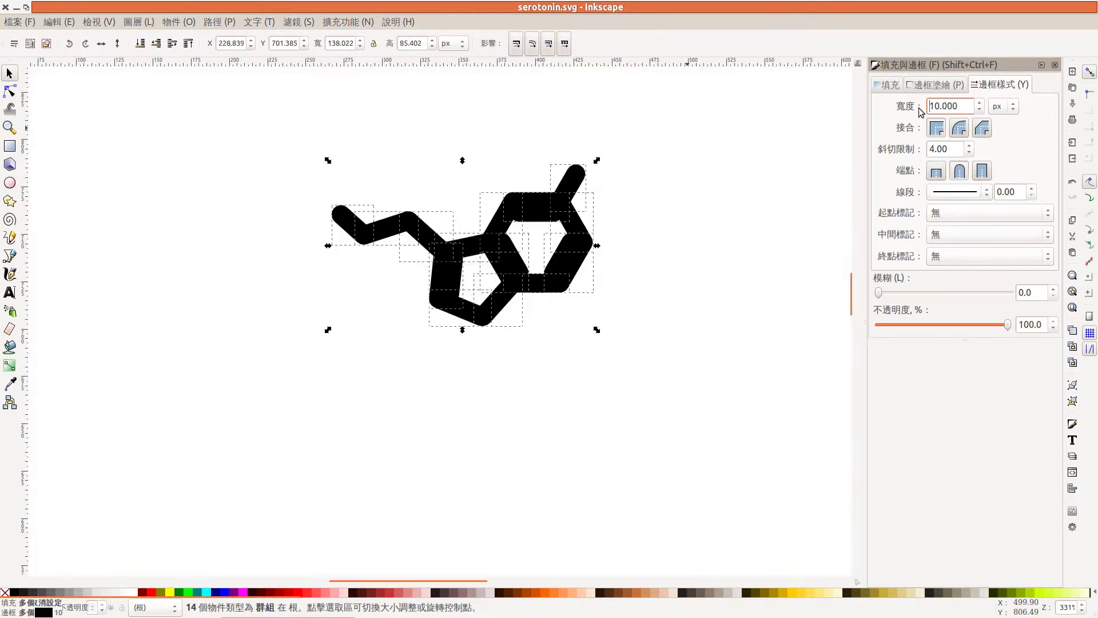
pyautogui.moveTo(963, 109); pyautogui.dragTo(879, 107)
pyautogui.write('5')
pyautogui.press('Return')
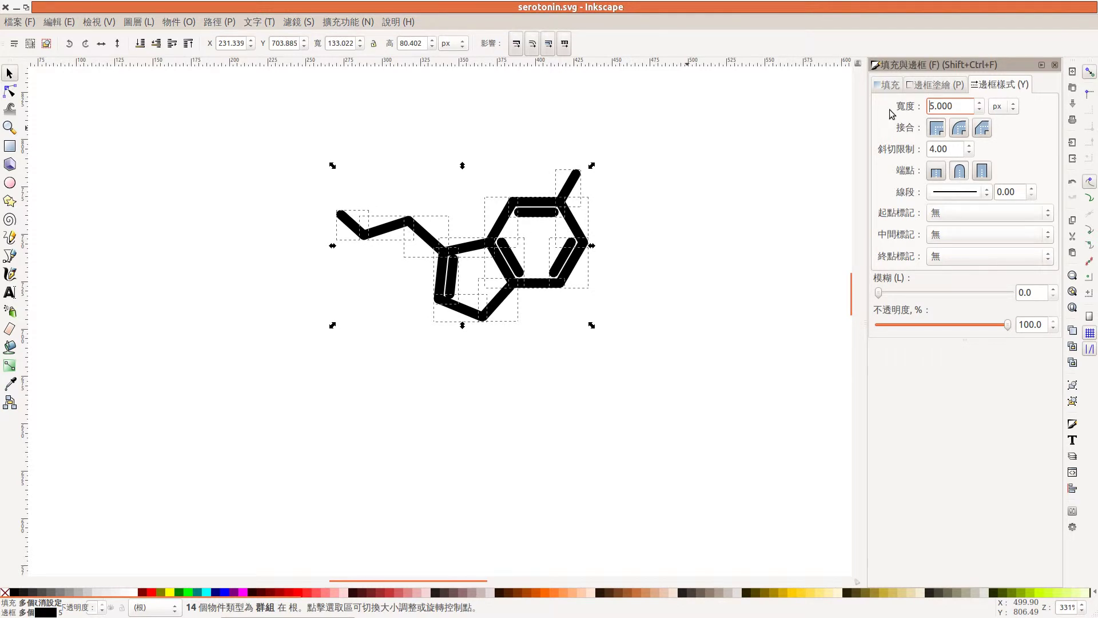
pyautogui.click(736, 195)
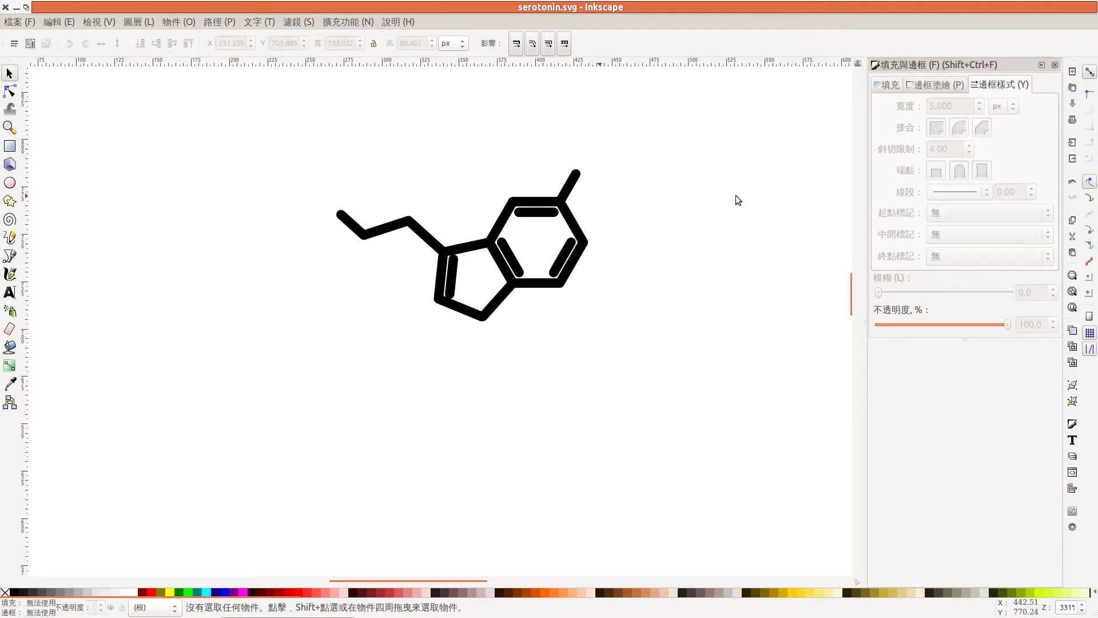
# - Shift the top inner double-bond stroke onto the six-membered ring's top edge
pyautogui.click(565, 225)
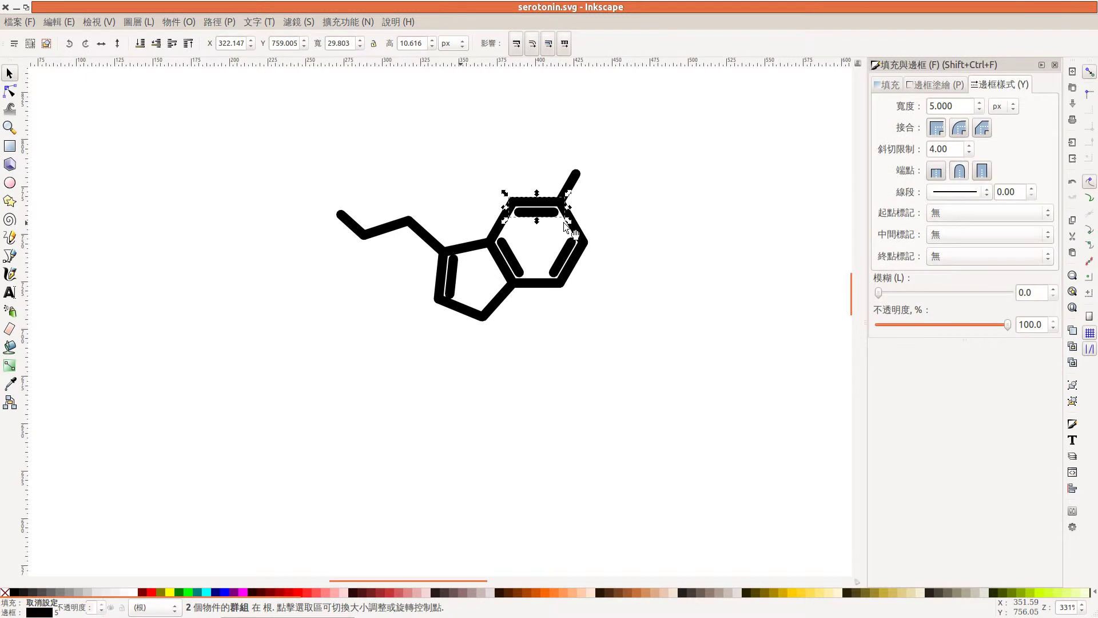
pyautogui.press('Up')
pyautogui.hotkey('ctrl', 'z')
pyautogui.rightClick(546, 213)
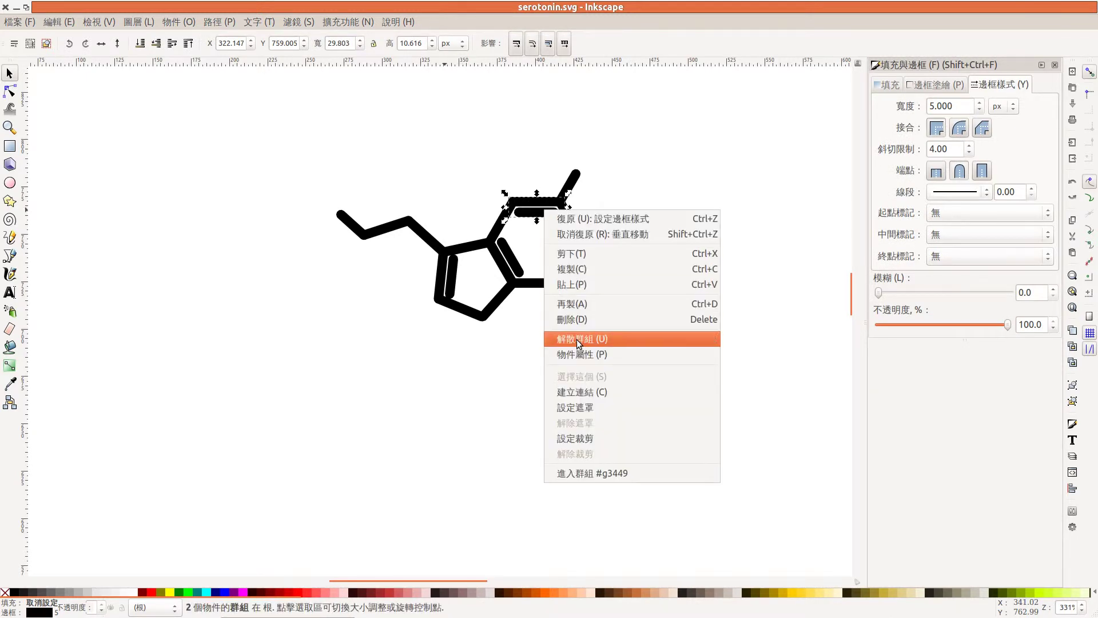
pyautogui.press('Escape')
pyautogui.press('Escape')
pyautogui.moveTo(542, 220); pyautogui.dragTo(544, 215)
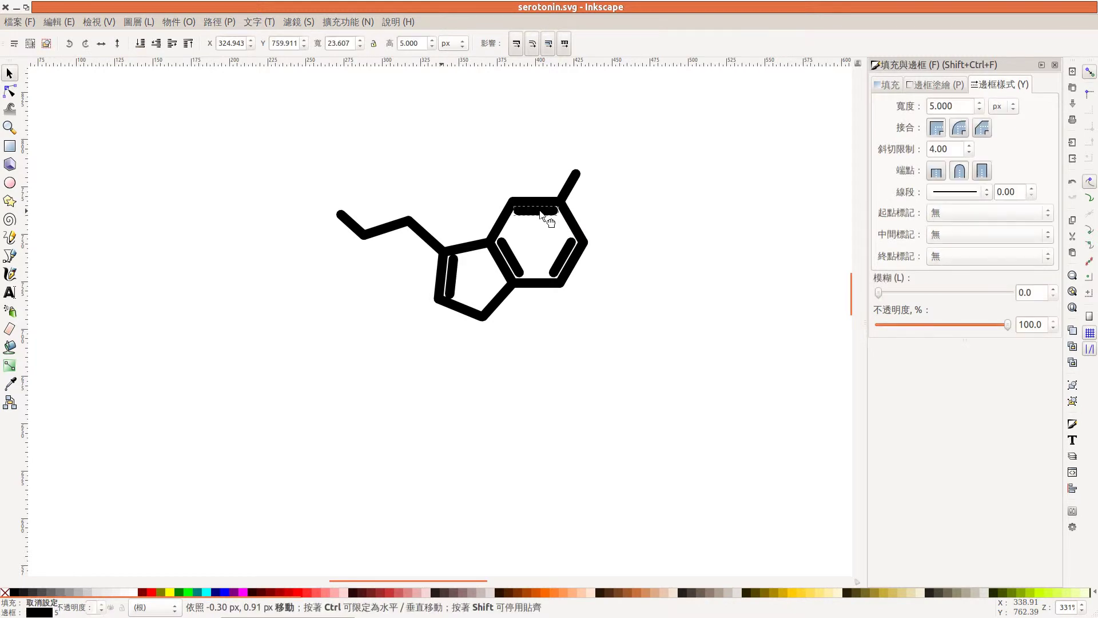
pyautogui.press('Escape')
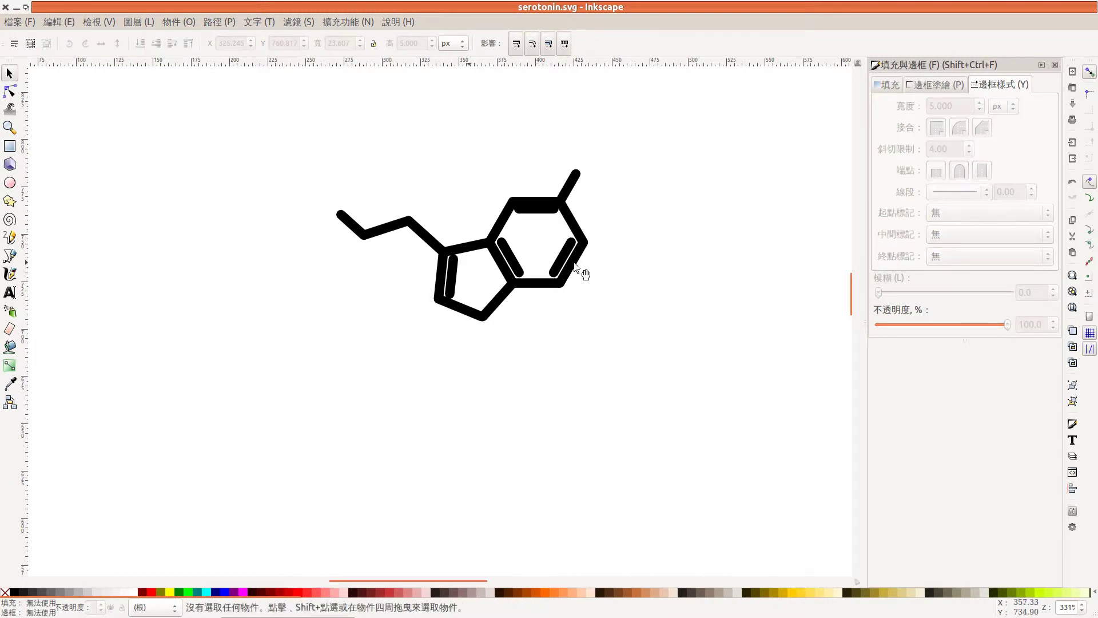
# - Ungroup the right and left ring double bonds into separate lines
pyautogui.click(515, 262)
pyautogui.rightClick(515, 262)
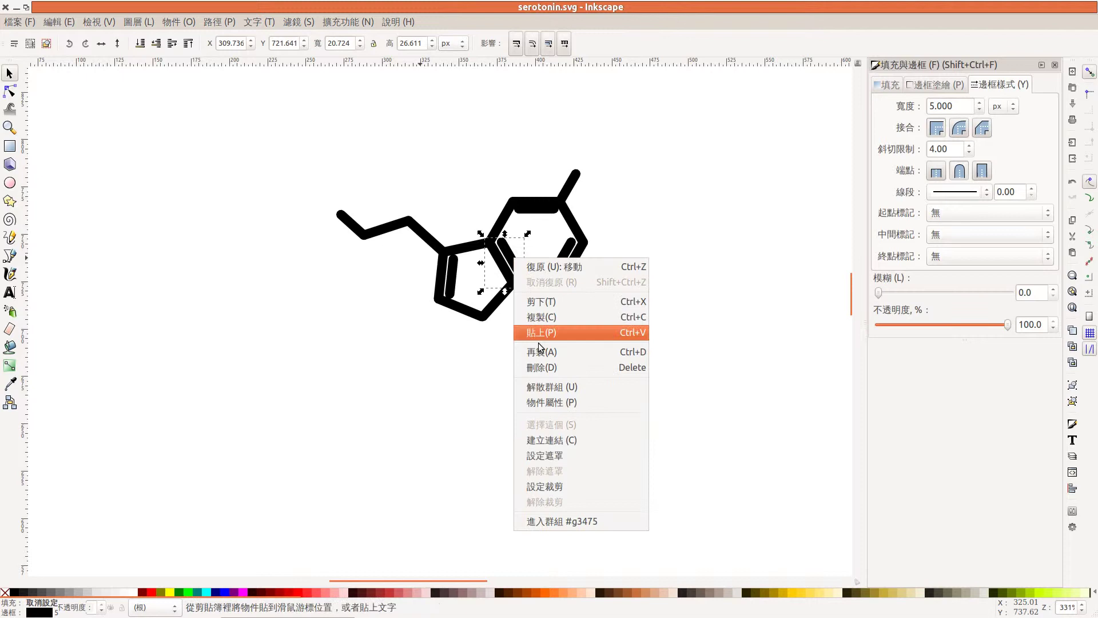
pyautogui.click(544, 387)
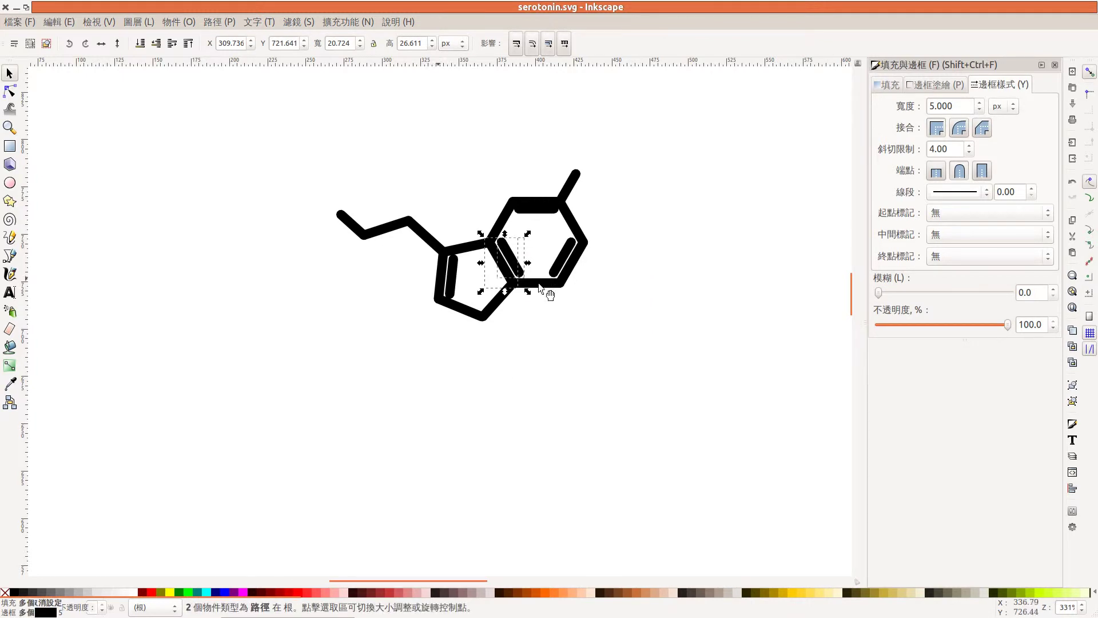
pyautogui.click(561, 269)
pyautogui.rightClick(561, 268)
pyautogui.click(598, 396)
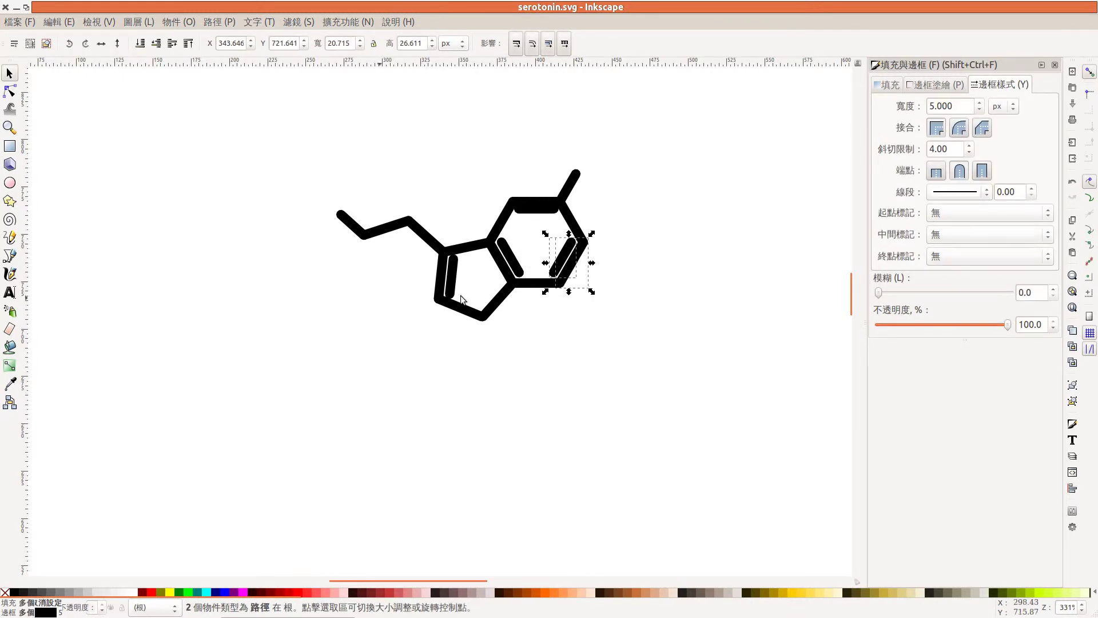
pyautogui.rightClick(456, 290)
pyautogui.click(492, 410)
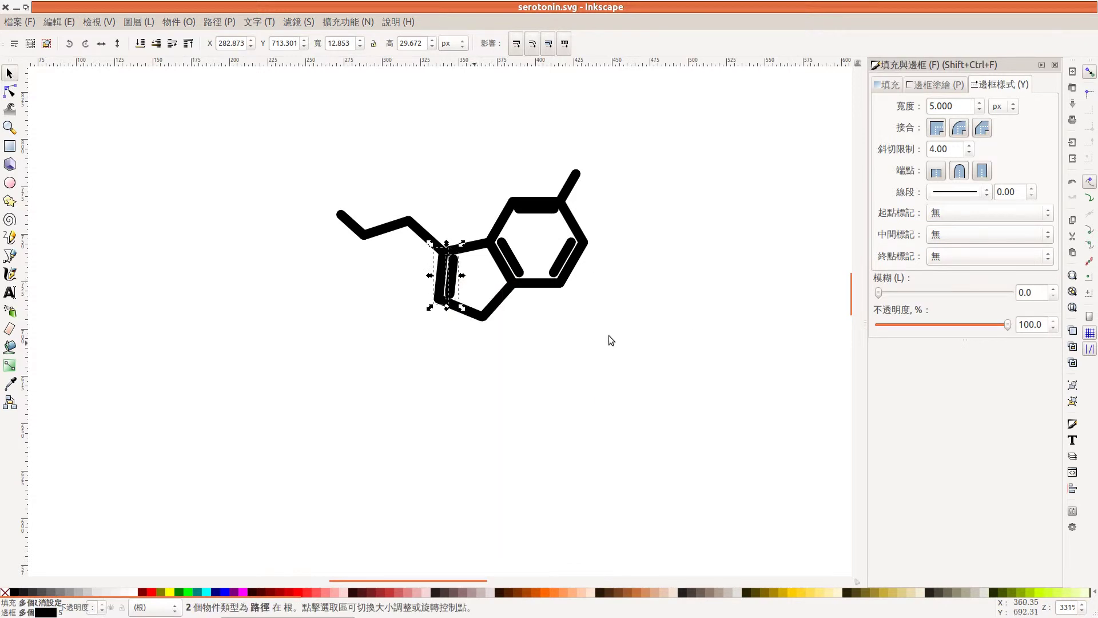
pyautogui.click(609, 336)
# - Move the right and left inner strokes onto their outer ring edges
pyautogui.moveTo(566, 260); pyautogui.dragTo(576, 264)
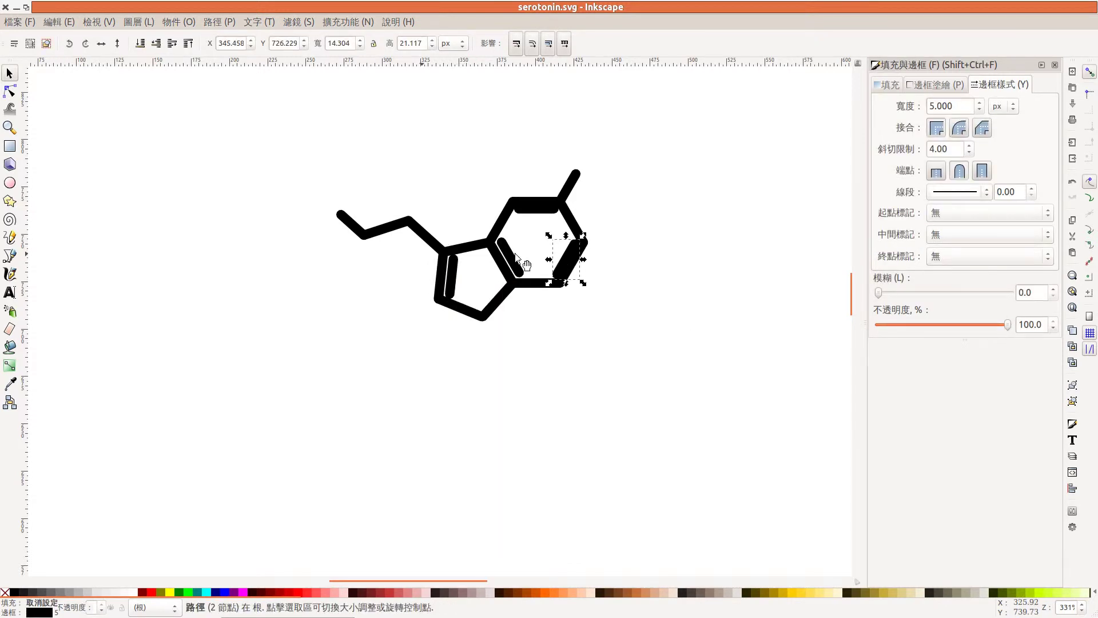
pyautogui.click(511, 259)
pyautogui.moveTo(511, 258); pyautogui.dragTo(508, 260)
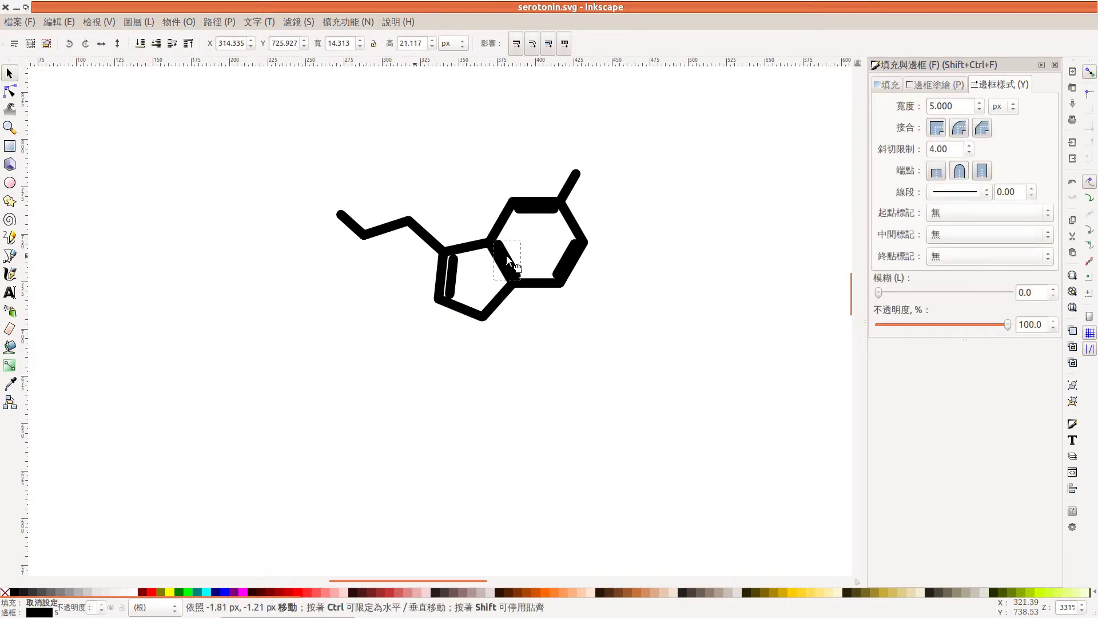
pyautogui.click(452, 280)
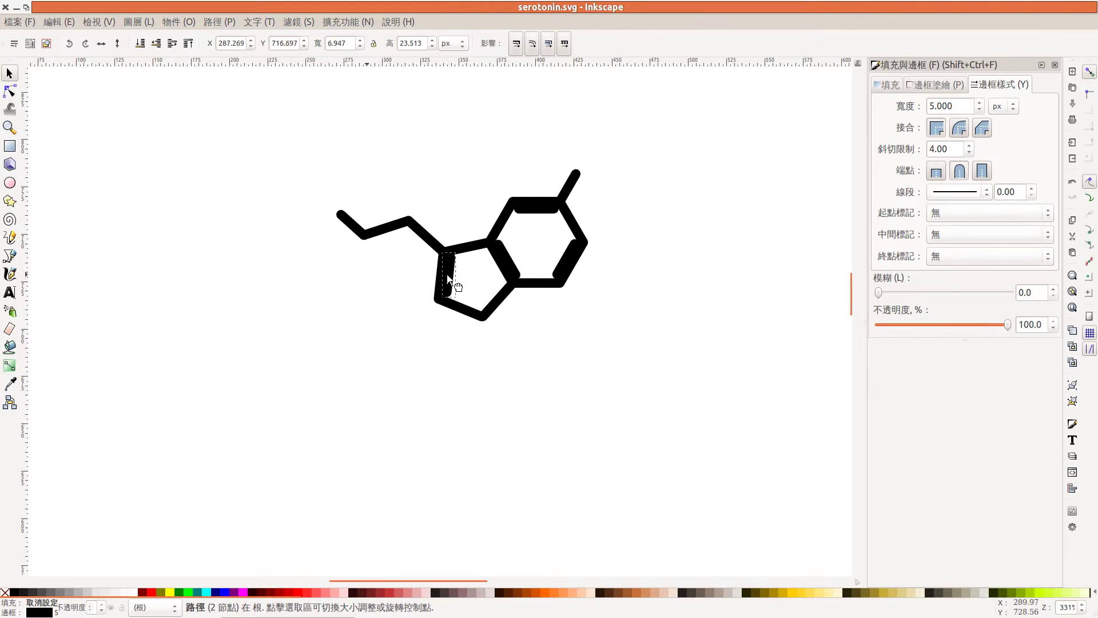
# - Lengthen the pentagon's left bond and enlarge its thick right bond
pyautogui.scroll(1, 461, 280)
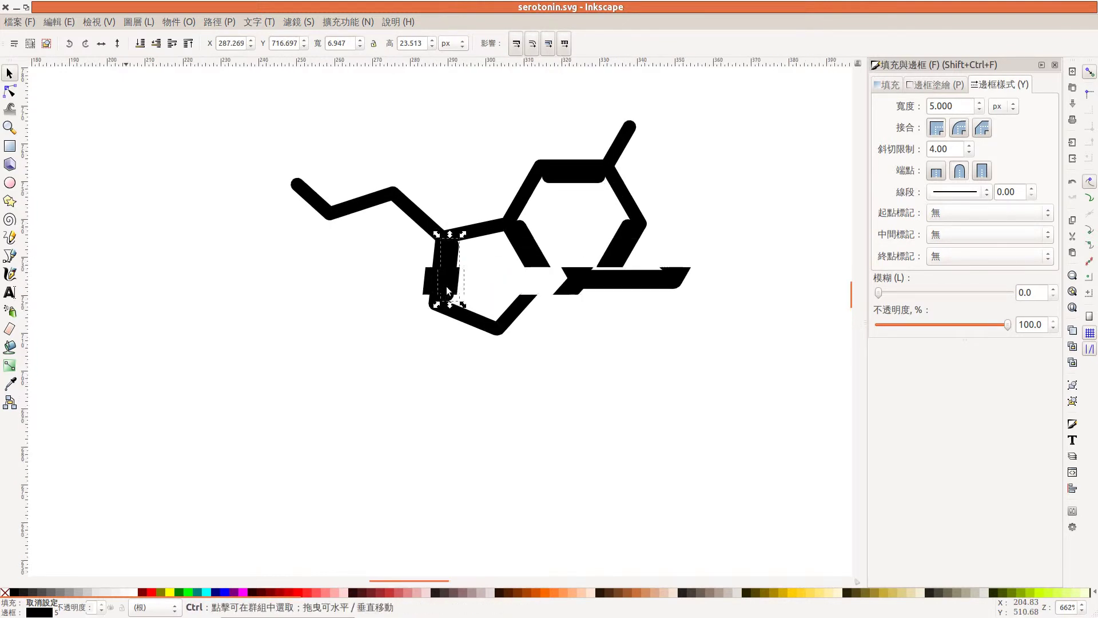
pyautogui.scroll(2, 446, 286)
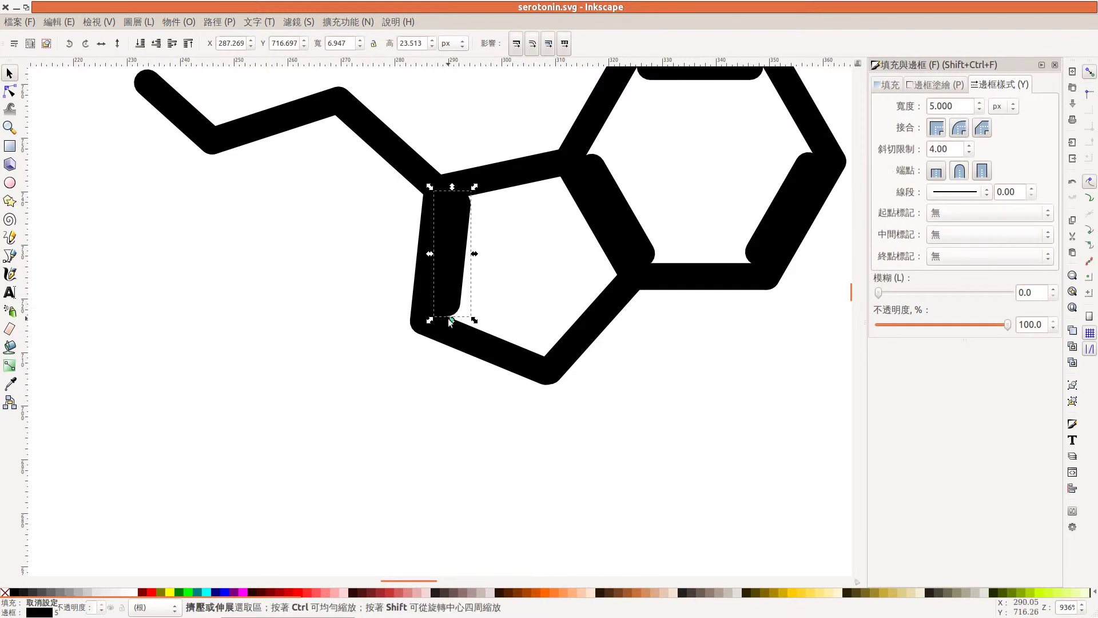
pyautogui.moveTo(452, 320); pyautogui.dragTo(452, 333)
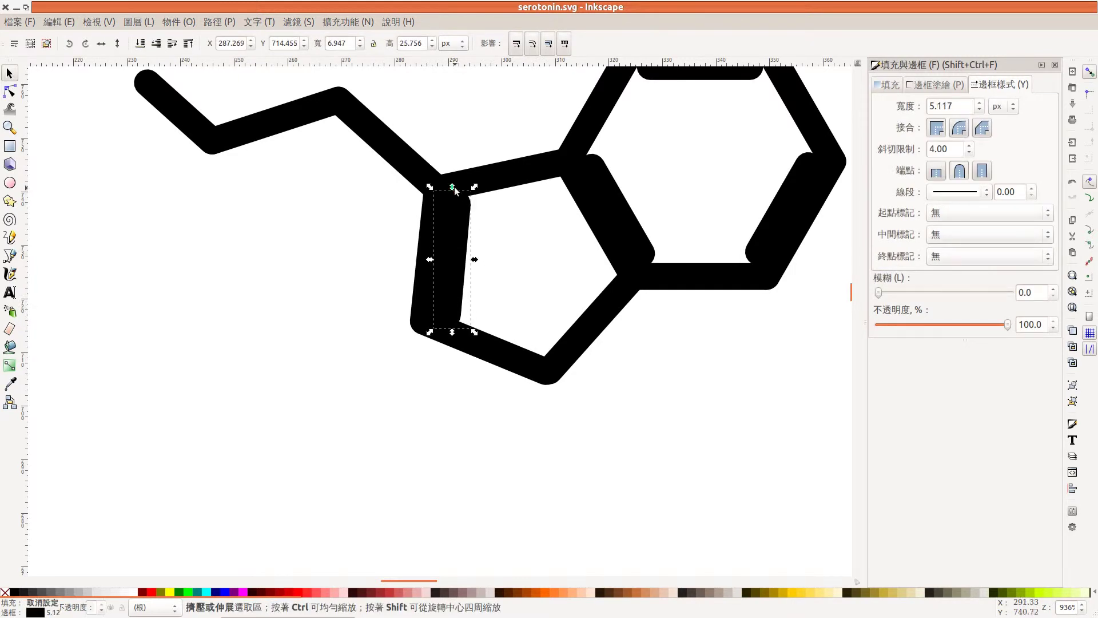
pyautogui.click(596, 191)
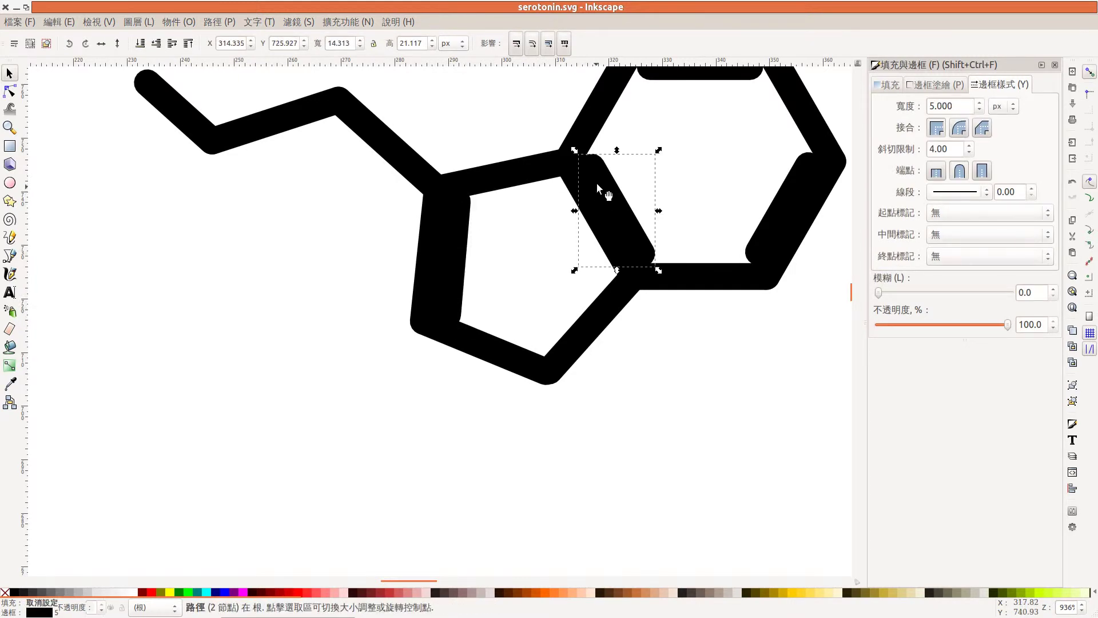
pyautogui.moveTo(575, 150); pyautogui.dragTo(572, 145)
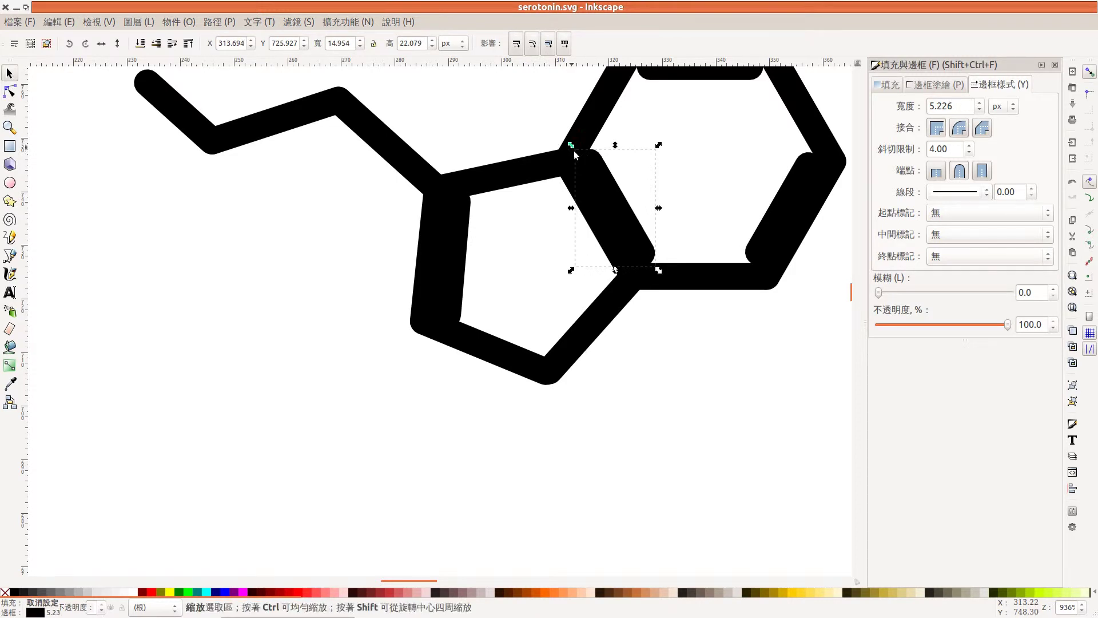
pyautogui.moveTo(658, 270); pyautogui.dragTo(670, 286)
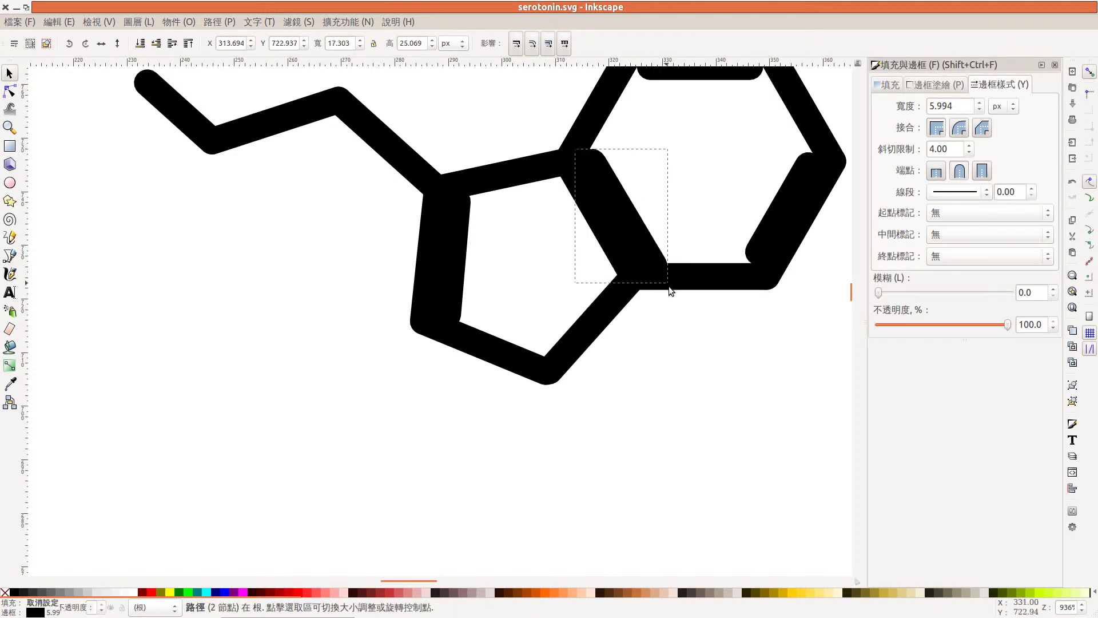
pyautogui.moveTo(575, 150); pyautogui.dragTo(565, 137)
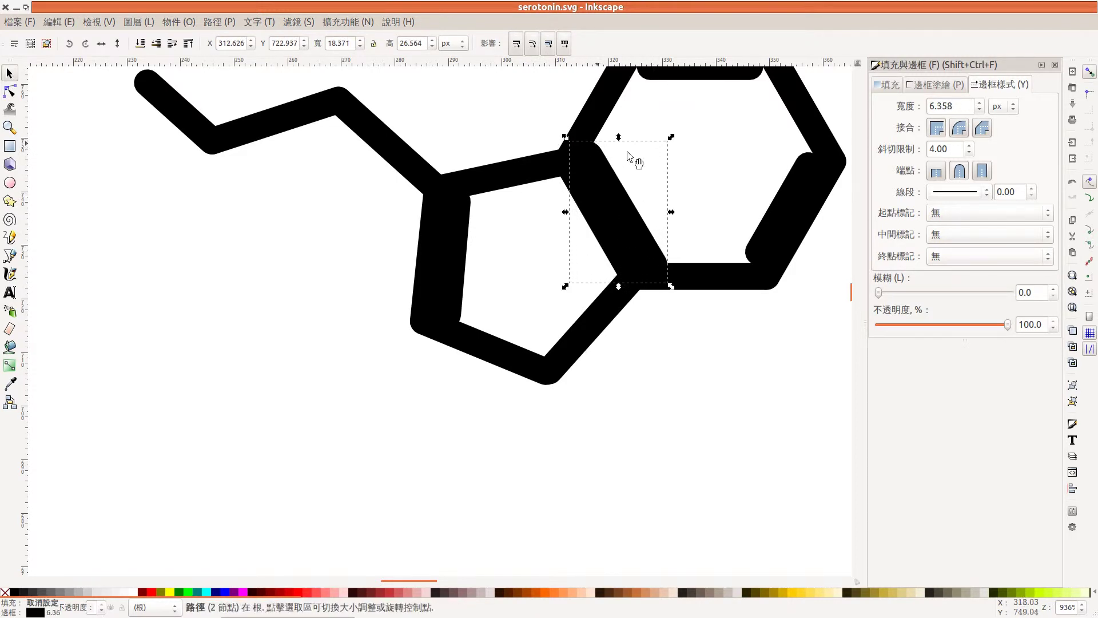
# - Enlarge the six-membered ring's right bond upward and downward
pyautogui.click(780, 201)
pyautogui.moveTo(825, 147); pyautogui.dragTo(832, 139)
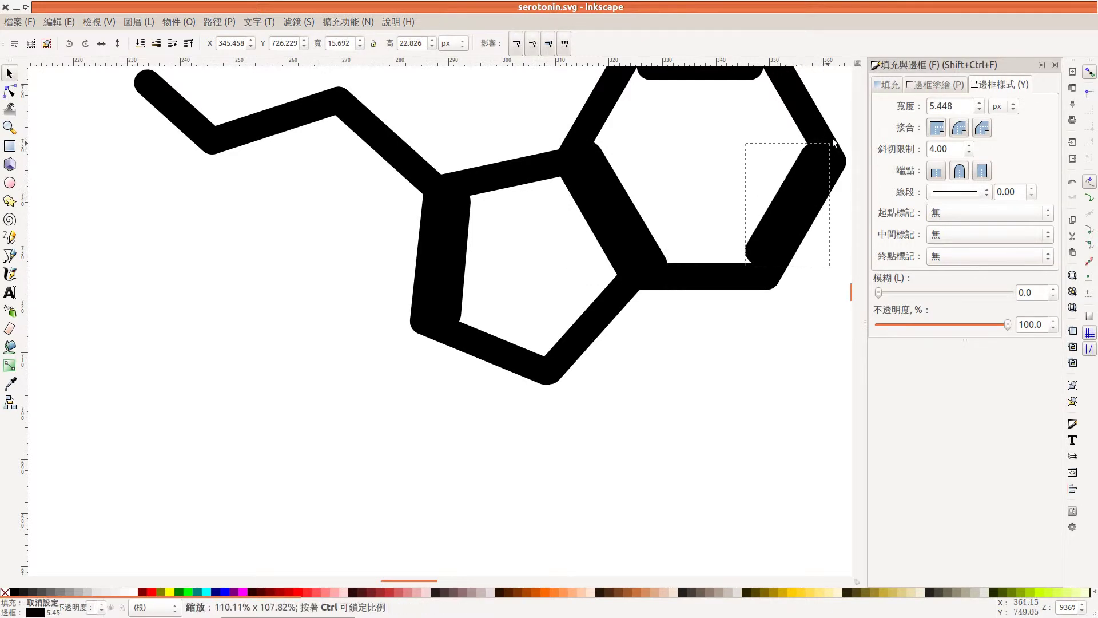
pyautogui.moveTo(745, 265); pyautogui.dragTo(734, 280)
pyautogui.scroll(1, 705, 216)
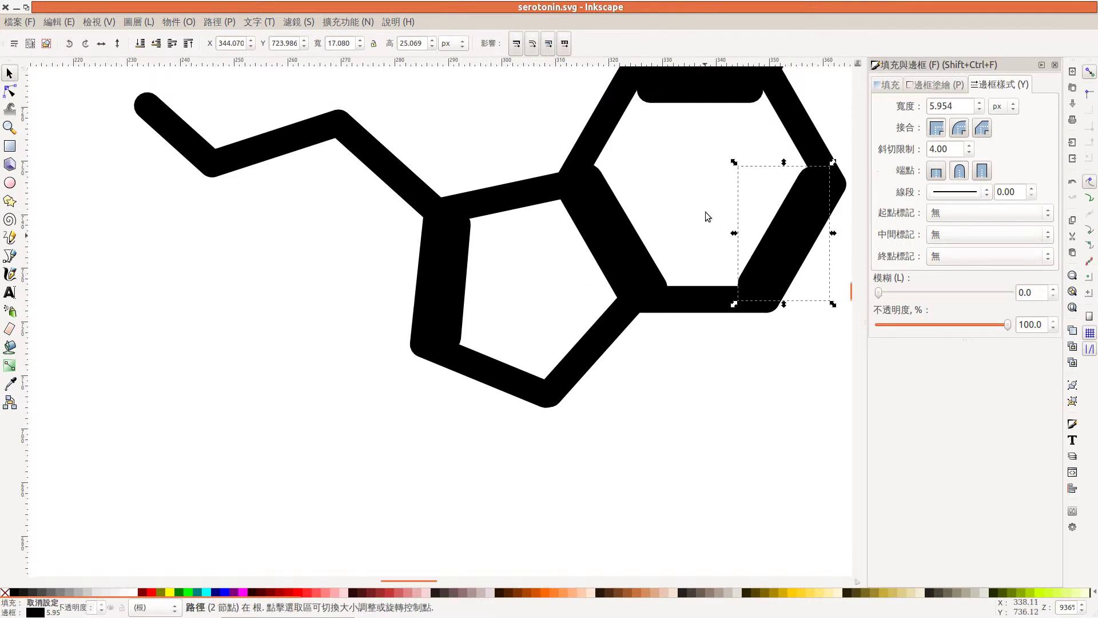
pyautogui.scroll(3, 705, 212)
# - Stretch the top inner double bond to span the ring's top edge
pyautogui.click(624, 161)
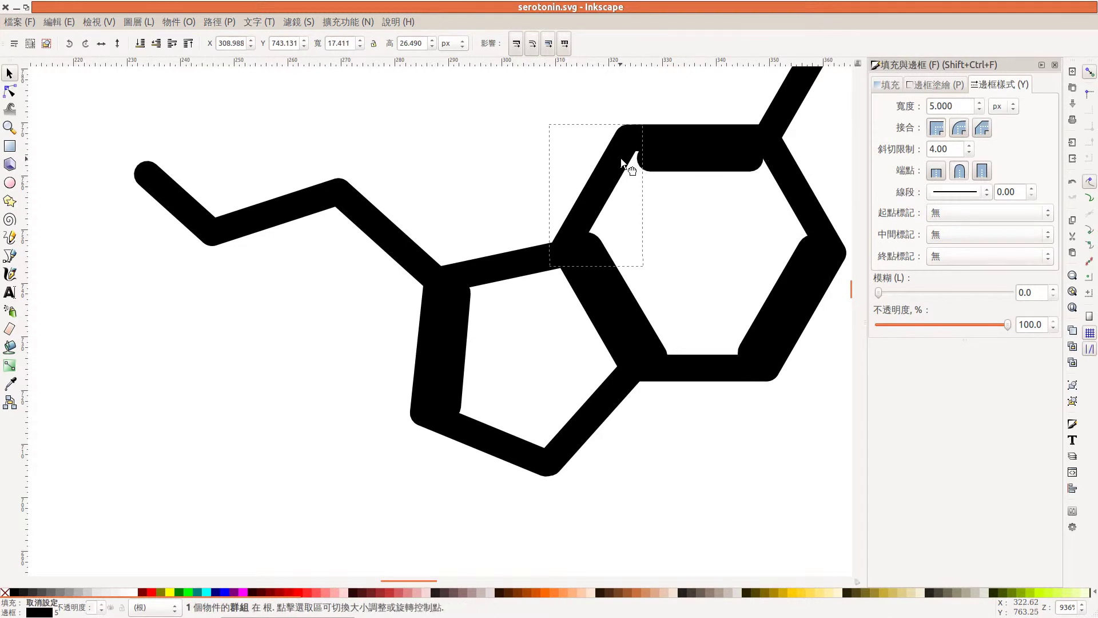
pyautogui.click(663, 161)
pyautogui.moveTo(632, 158); pyautogui.dragTo(623, 156)
pyautogui.moveTo(767, 157); pyautogui.dragTo(782, 158)
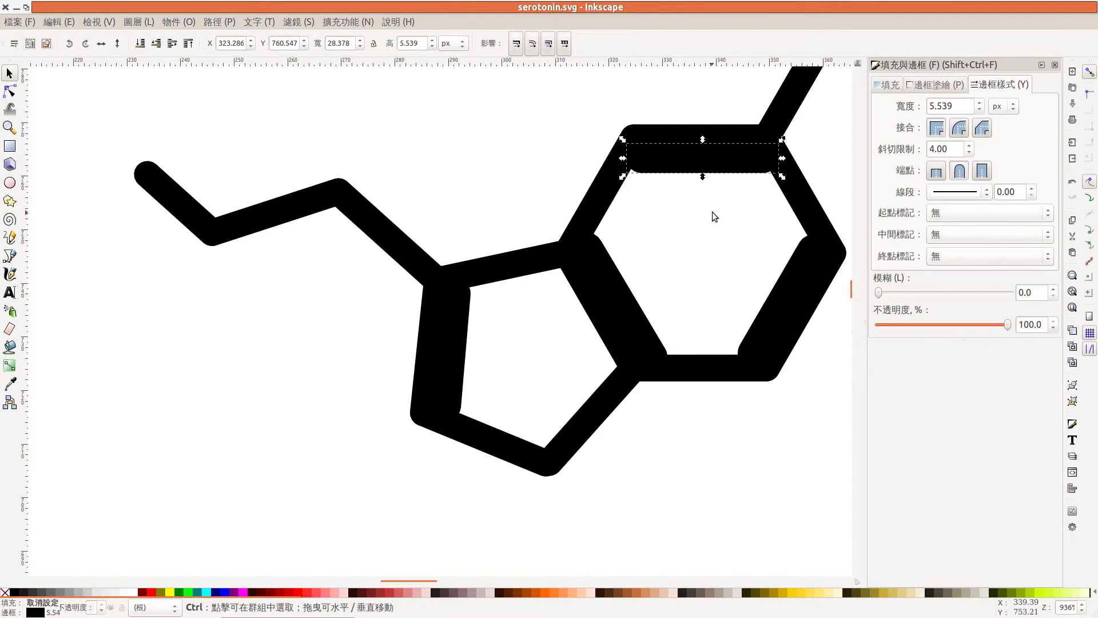
pyautogui.scroll(-2, 713, 211)
pyautogui.click(746, 391)
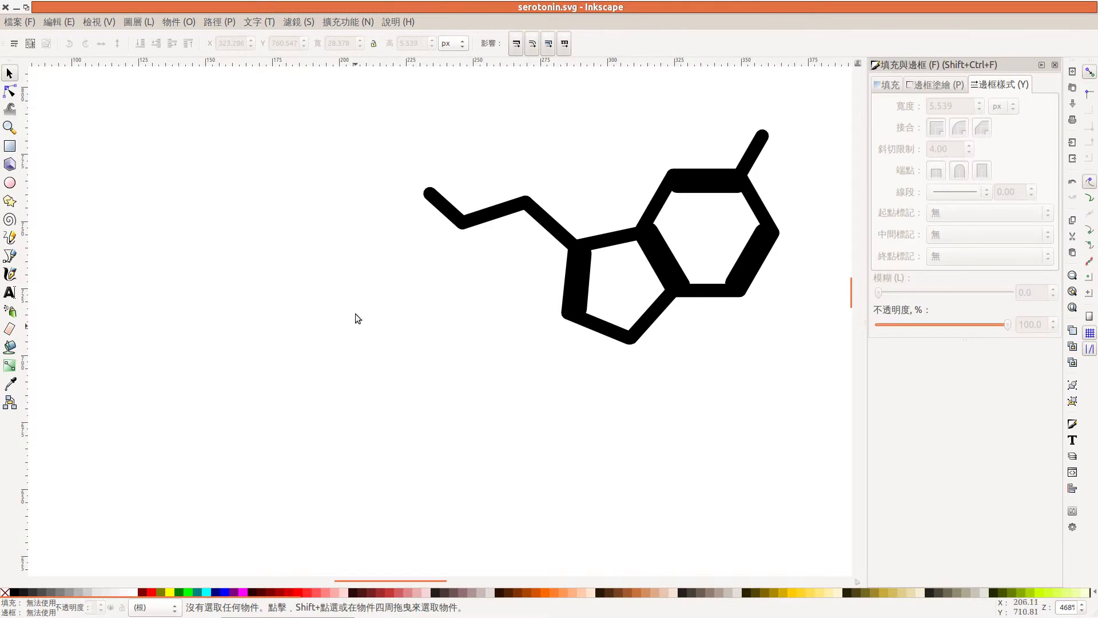
# - Leave node editing of the bottom pentagon bond and rubber-band select all 18 pieces
pyautogui.click(591, 330)
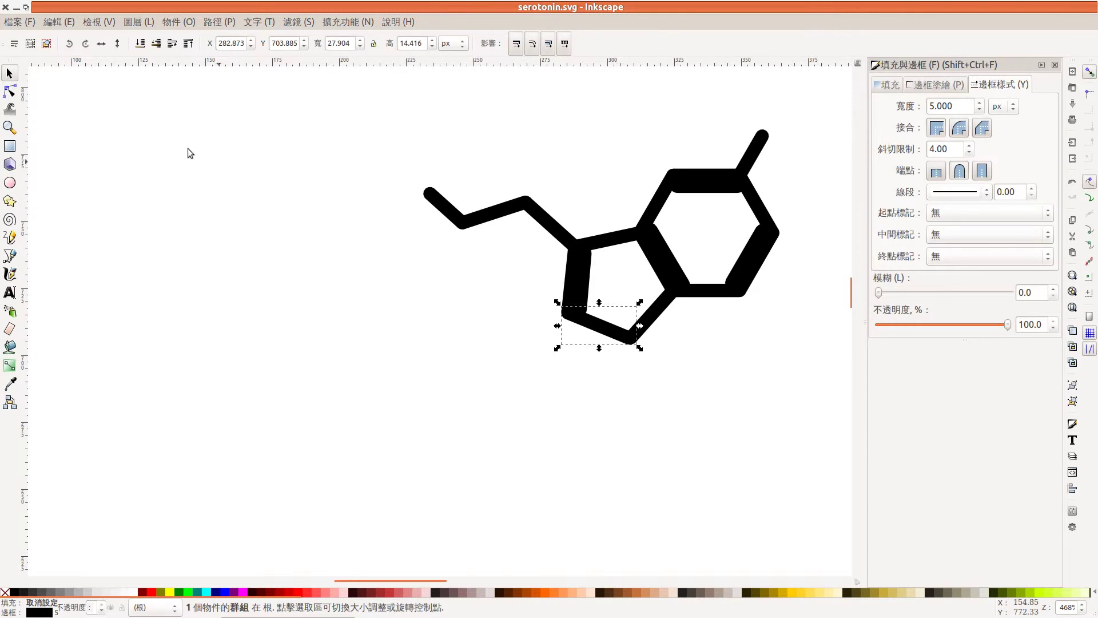
pyautogui.click(10, 92)
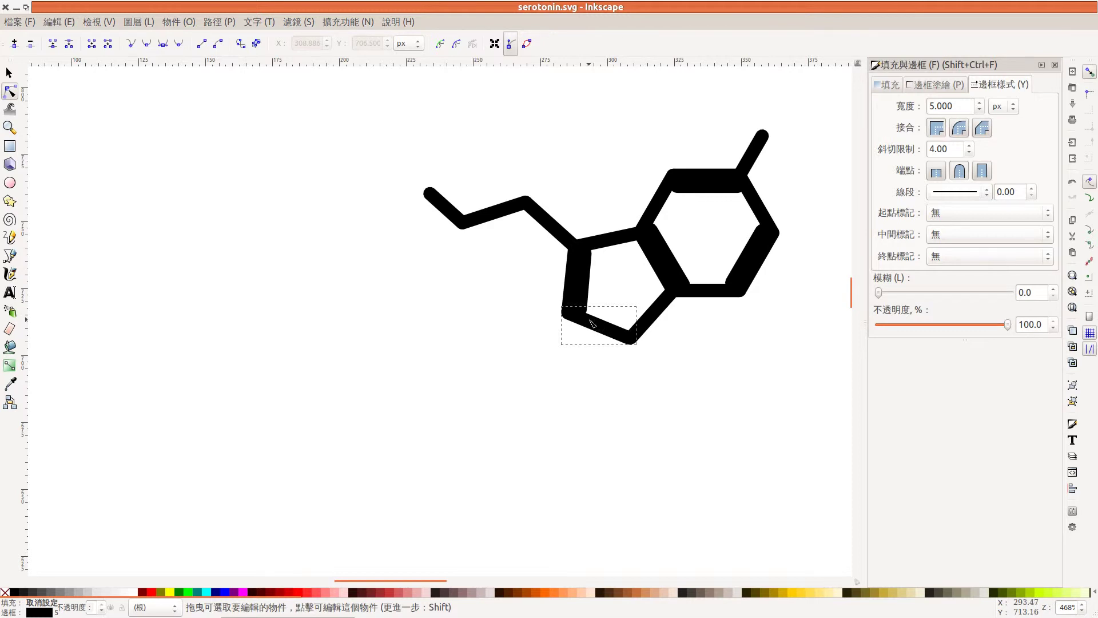
pyautogui.keyDown('ctrl'); pyautogui.scroll(-1, 597, 305); pyautogui.keyUp('ctrl')
pyautogui.click(731, 378)
pyautogui.press('s')
pyautogui.moveTo(448, 155); pyautogui.dragTo(772, 364)
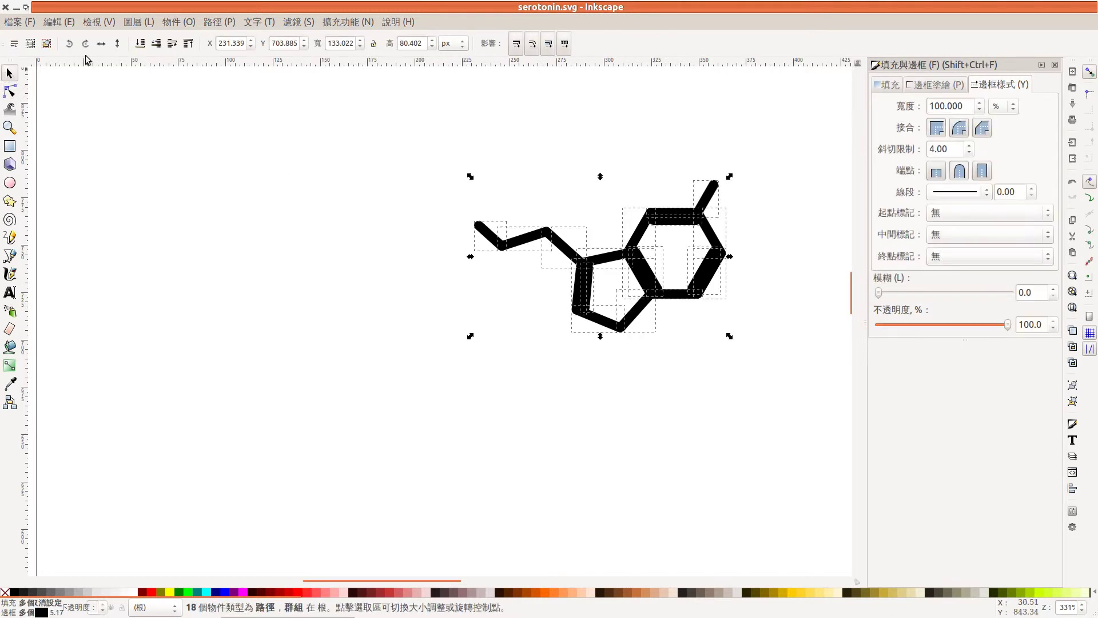
# - Export the selection as test.png at 300 dpi, 444 × 268 px, and close the export dialog
pyautogui.click(20, 21)
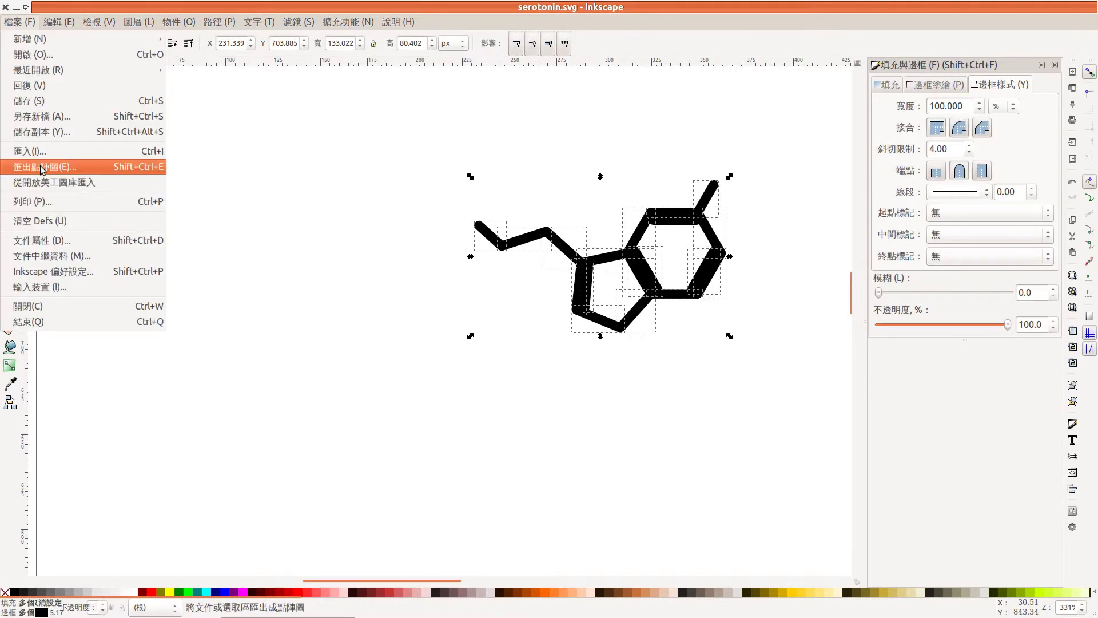
pyautogui.click(42, 168)
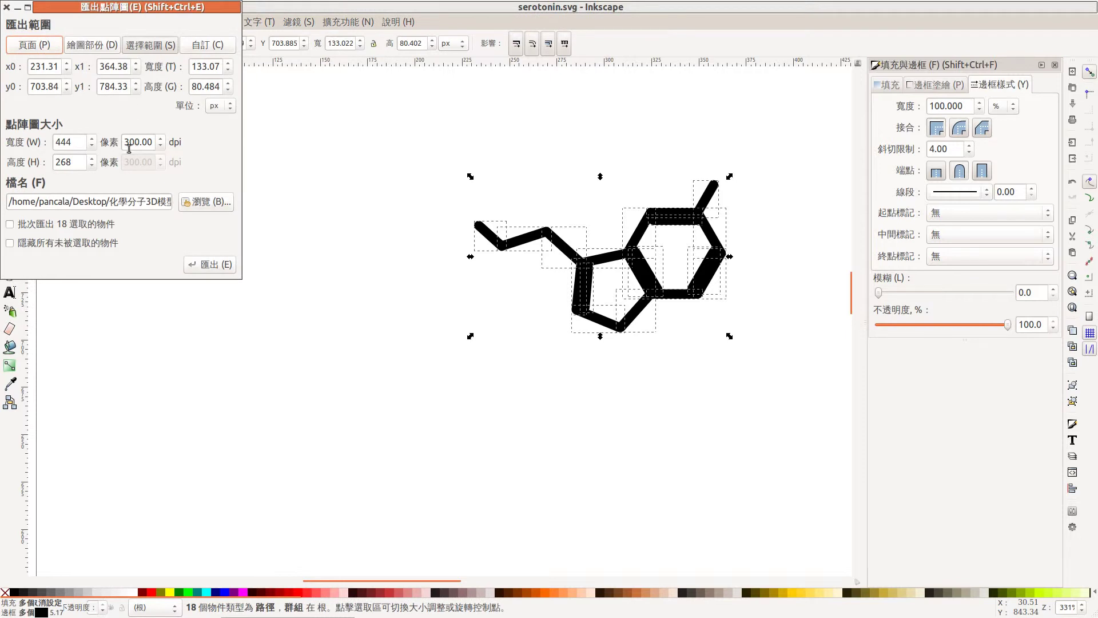
pyautogui.click(137, 205)
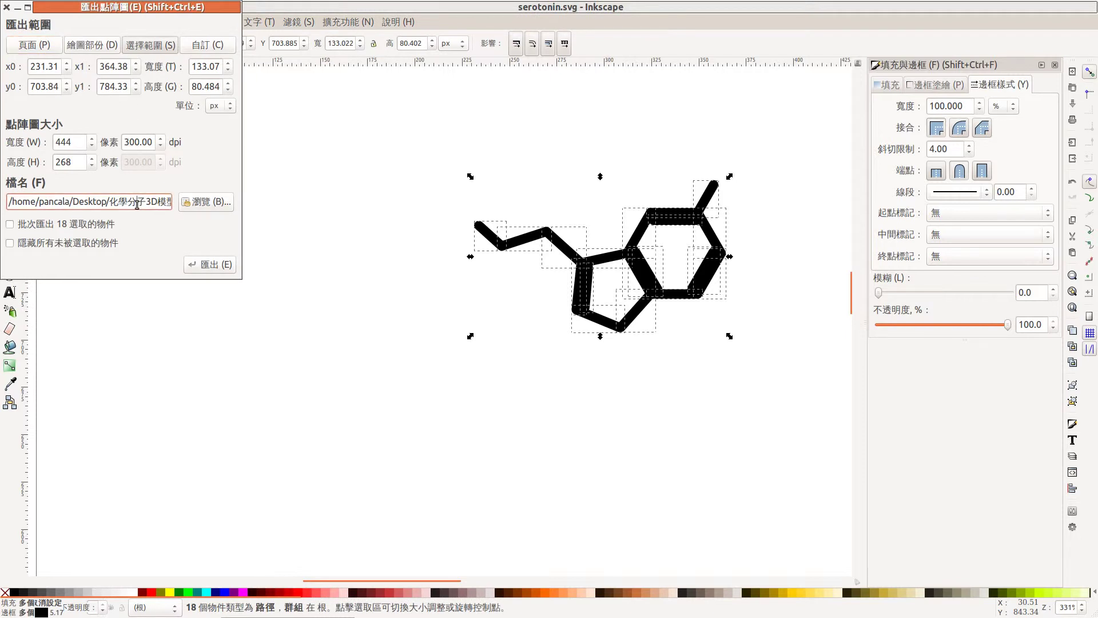
pyautogui.press('End')
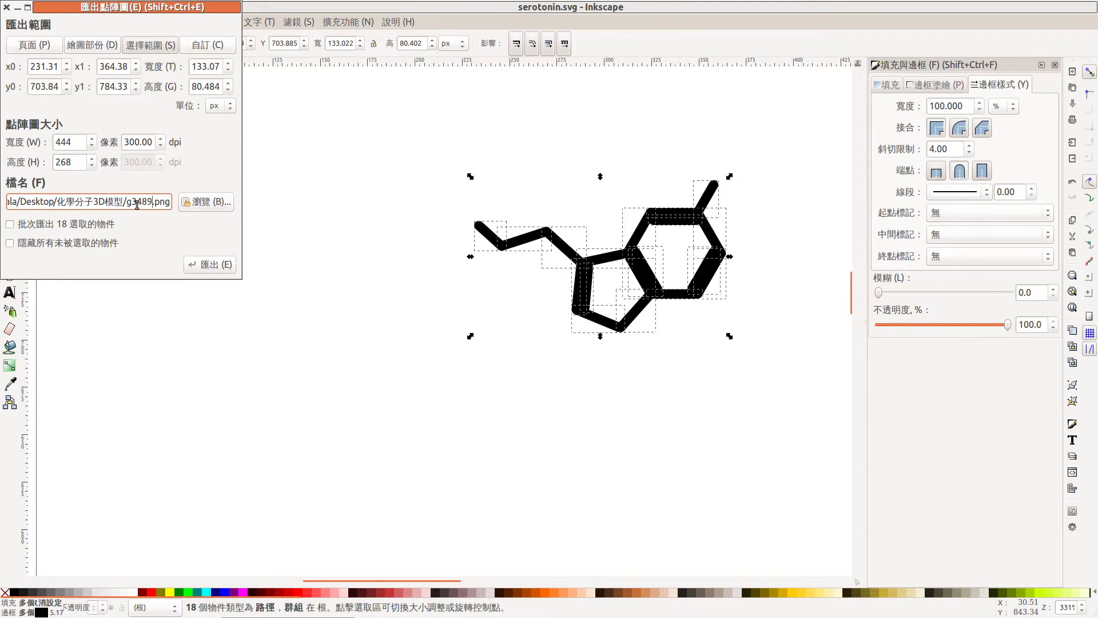
pyautogui.write('test')
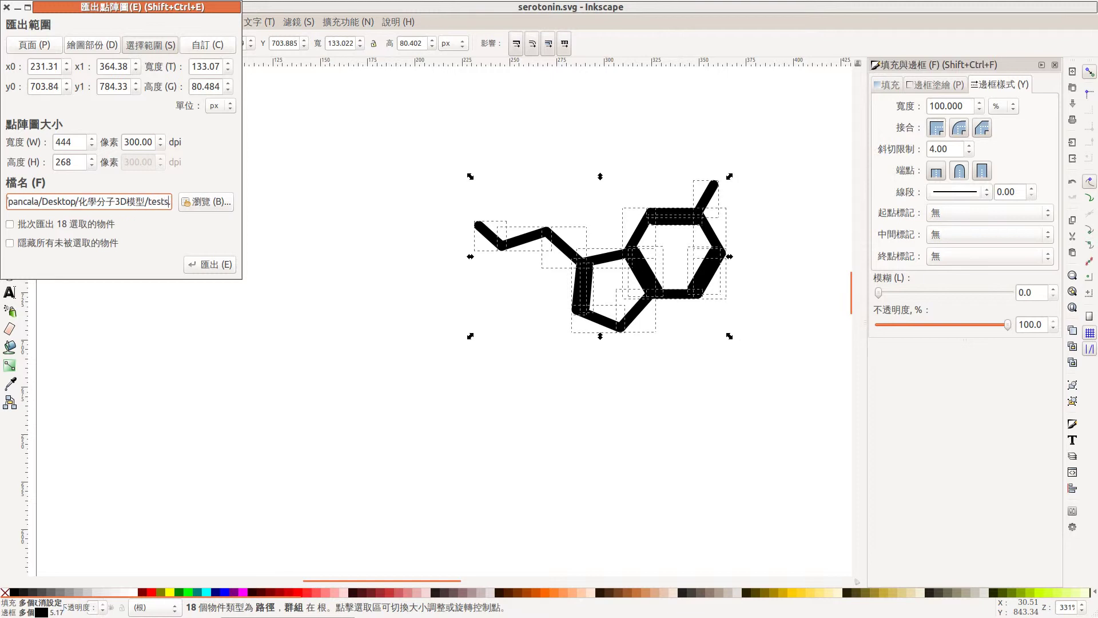
pyautogui.press('End')
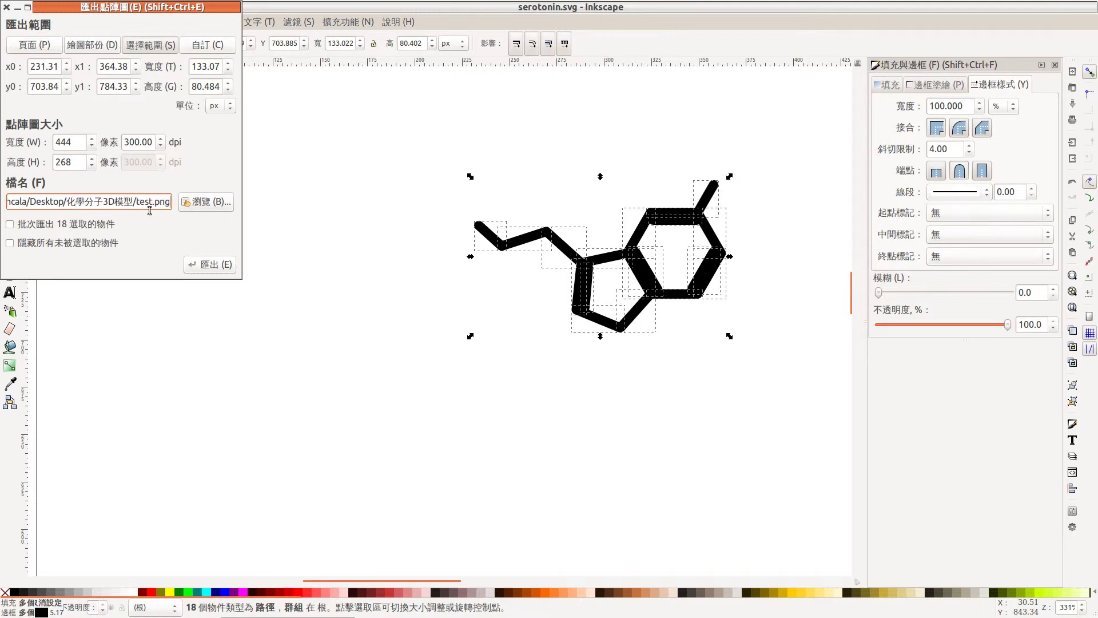
pyautogui.click(220, 266)
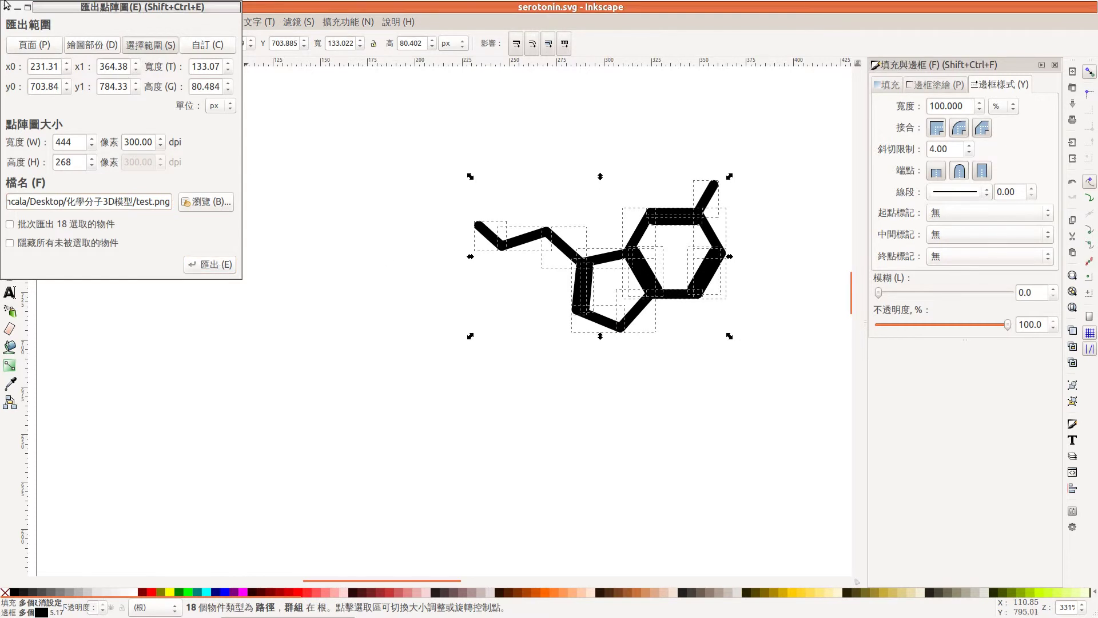
pyautogui.click(7, 6)
# - Import test.png from the Desktop 化學分子3D模型 folder as an embedded image
pyautogui.click(491, 321)
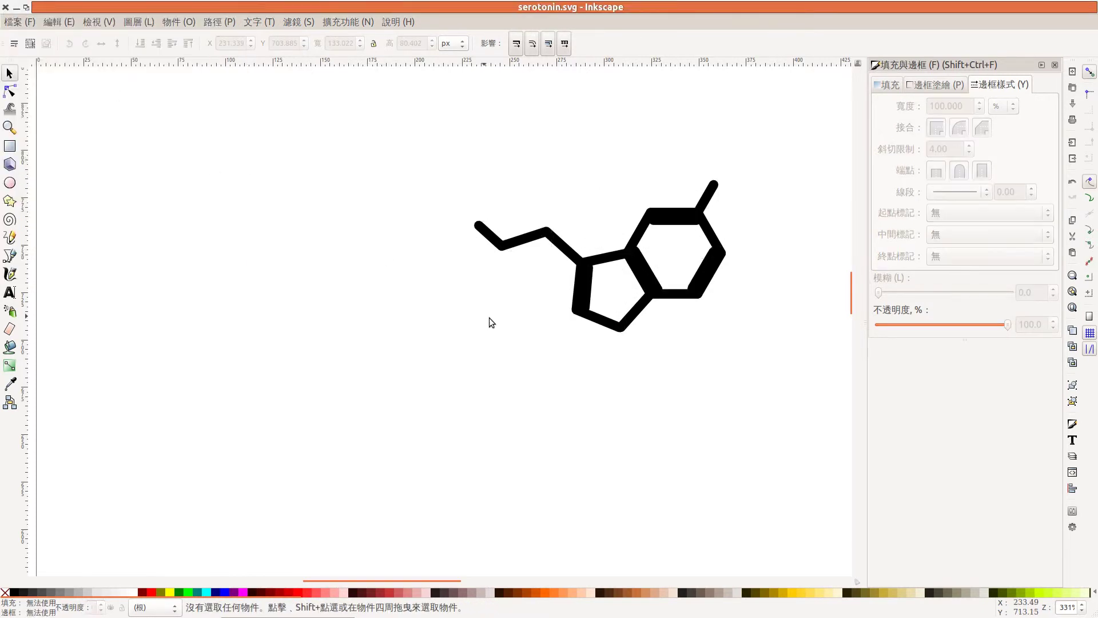
pyautogui.click(19, 22)
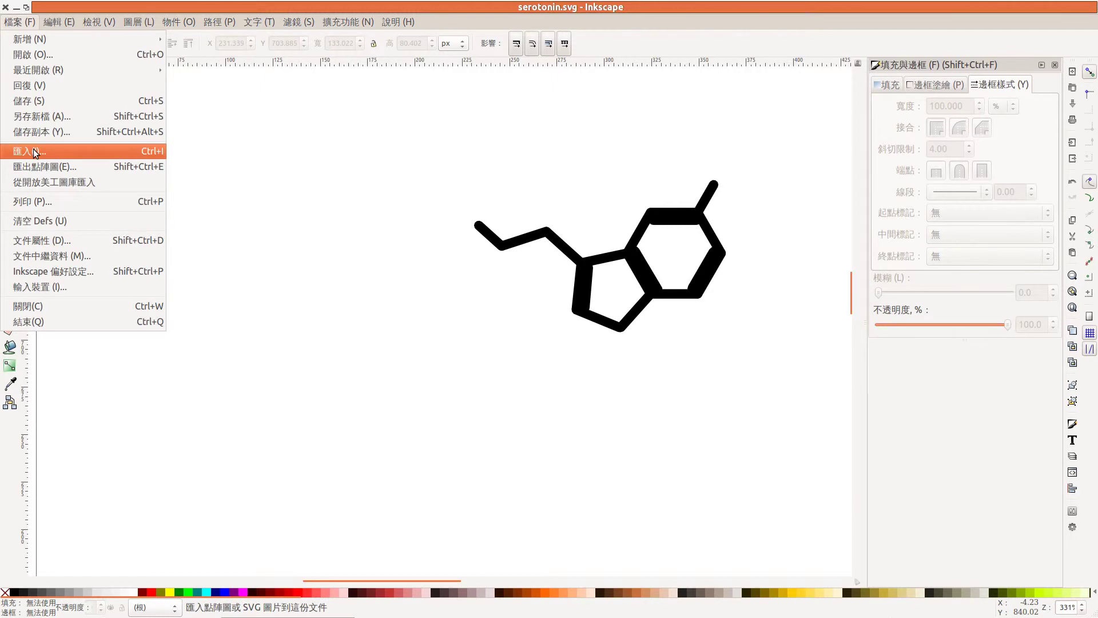
pyautogui.click(36, 150)
pyautogui.scroll(-1, 375, 332)
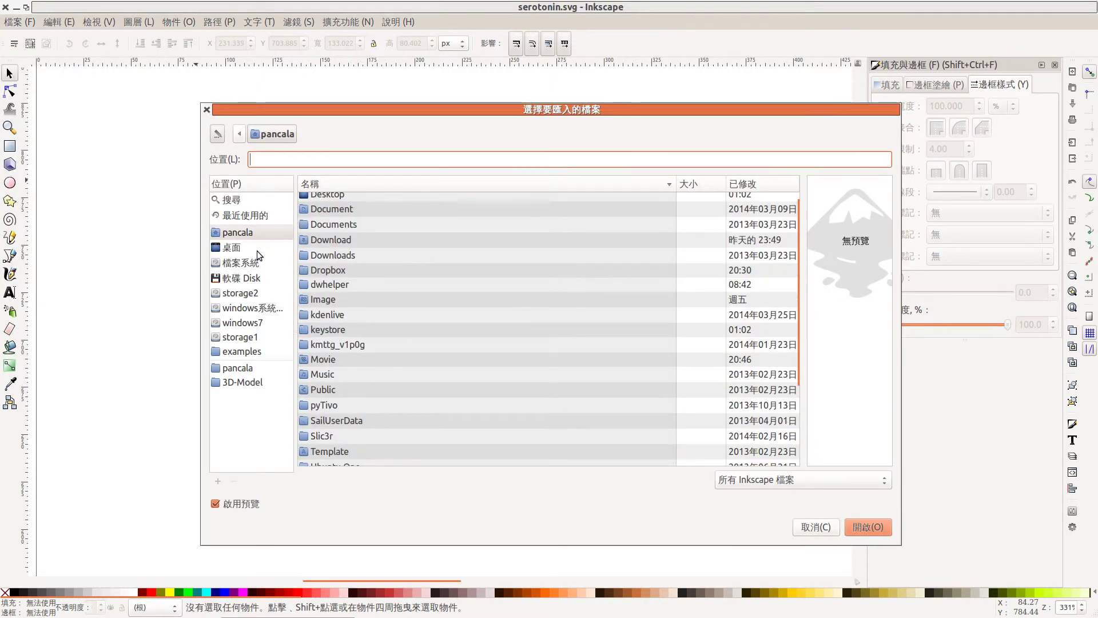
pyautogui.click(241, 247)
pyautogui.scroll(-2, 373, 293)
pyautogui.scroll(-3, 355, 328)
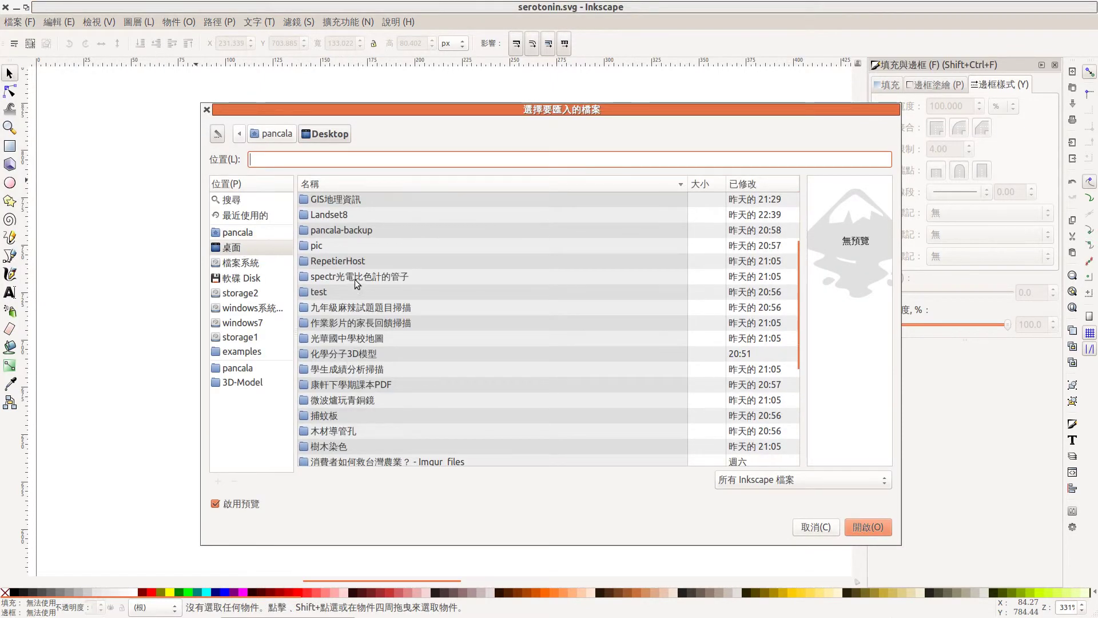
pyautogui.doubleClick(343, 354)
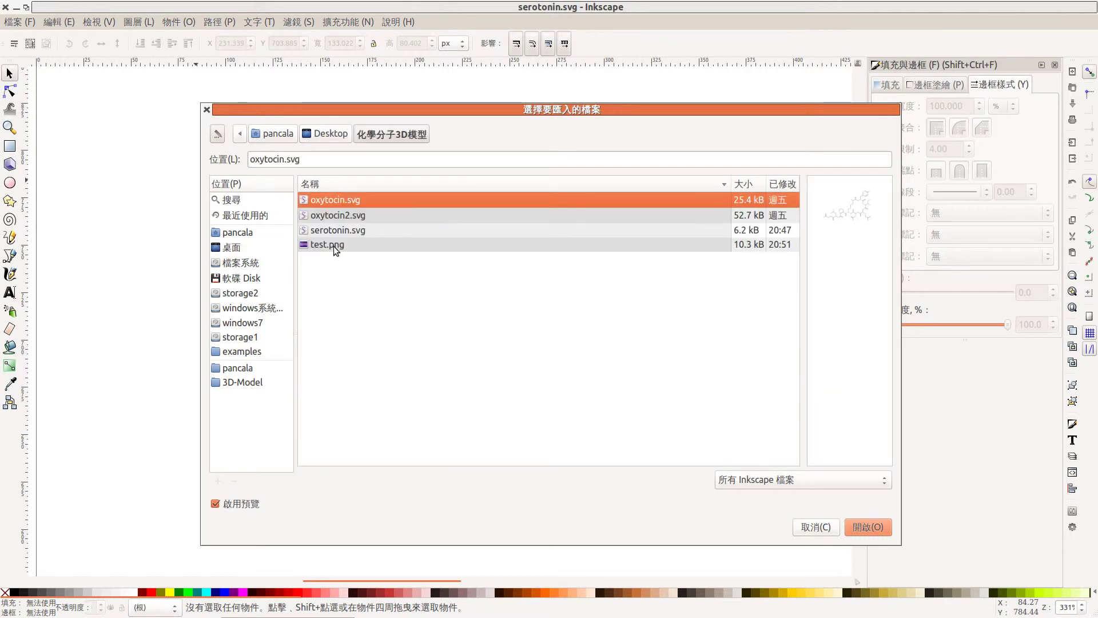
pyautogui.click(331, 245)
pyautogui.click(868, 527)
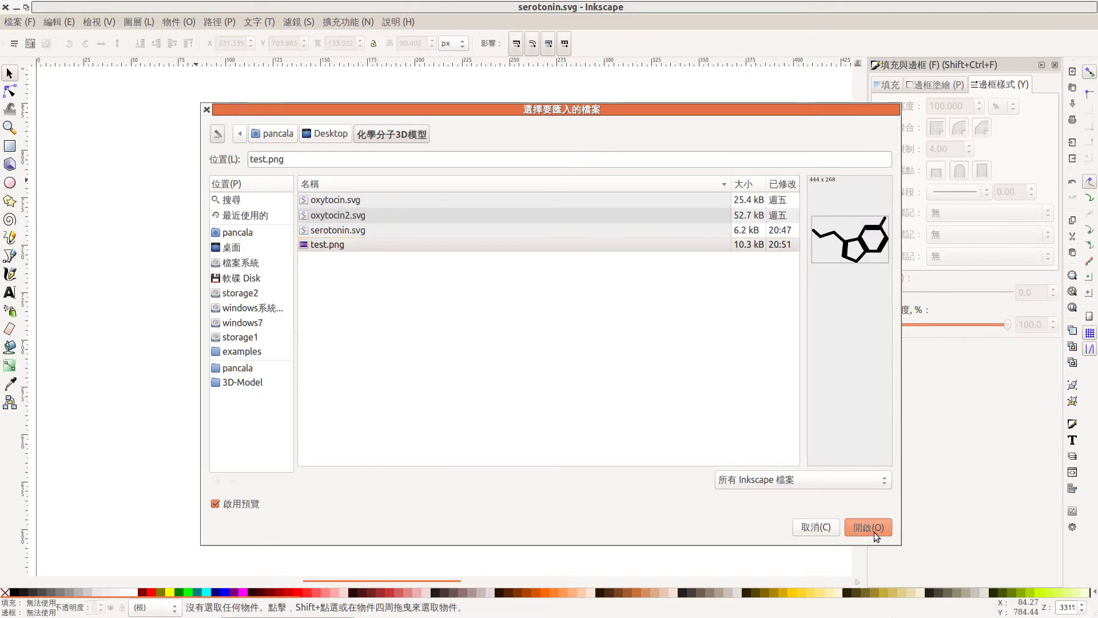
pyautogui.click(646, 362)
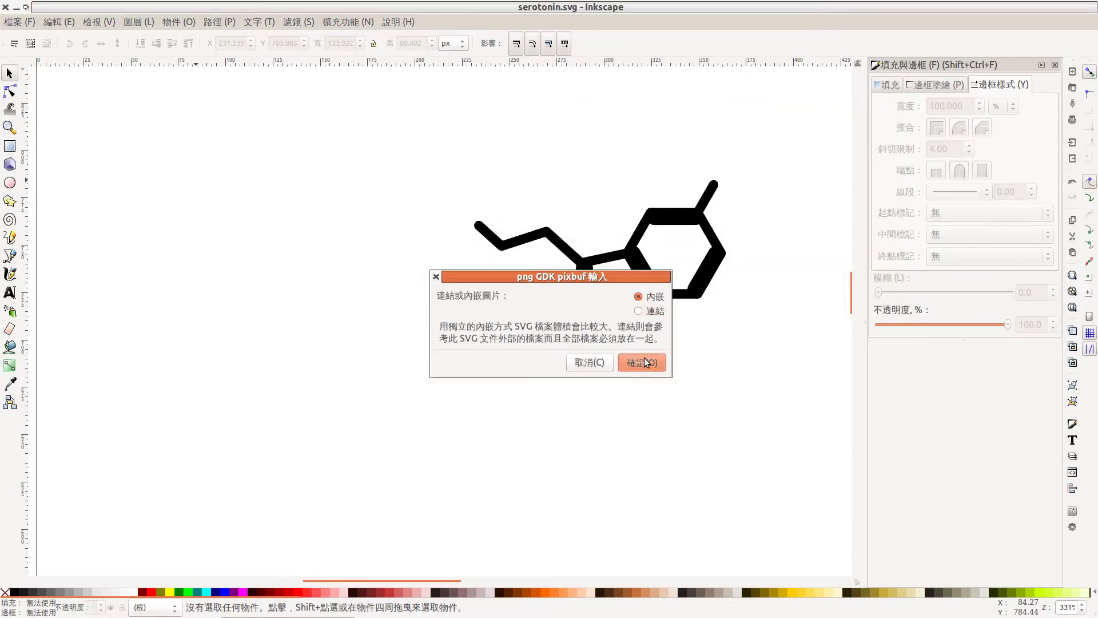
# - Move the 444×268 imported molecule image onto the page below the small original drawing
pyautogui.moveTo(647, 393); pyautogui.dragTo(590, 387)
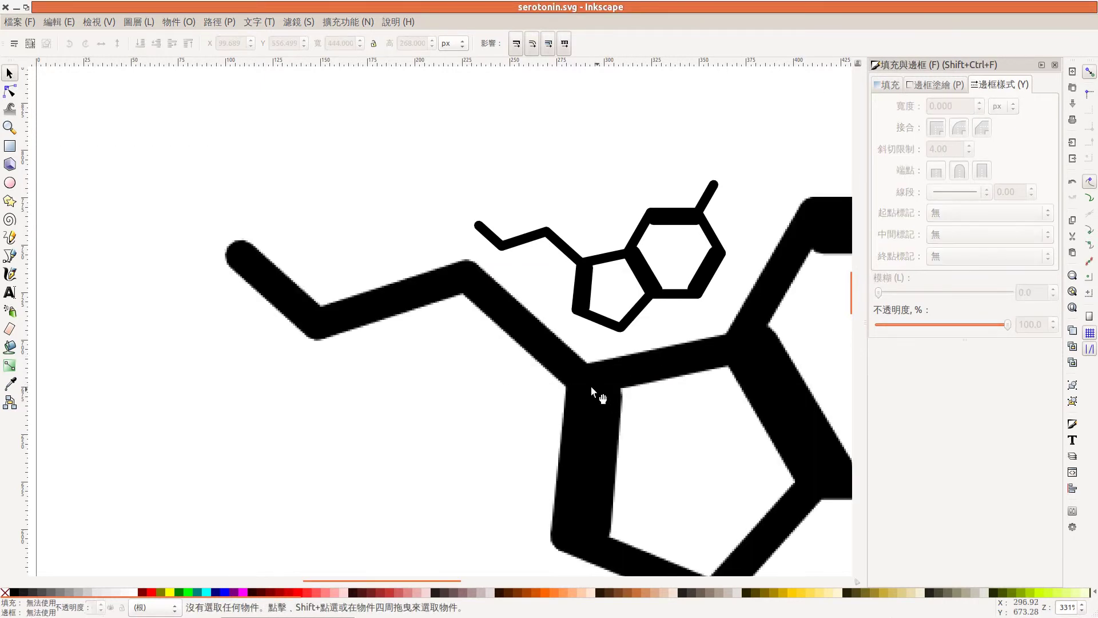
pyautogui.moveTo(441, 286); pyautogui.dragTo(433, 400)
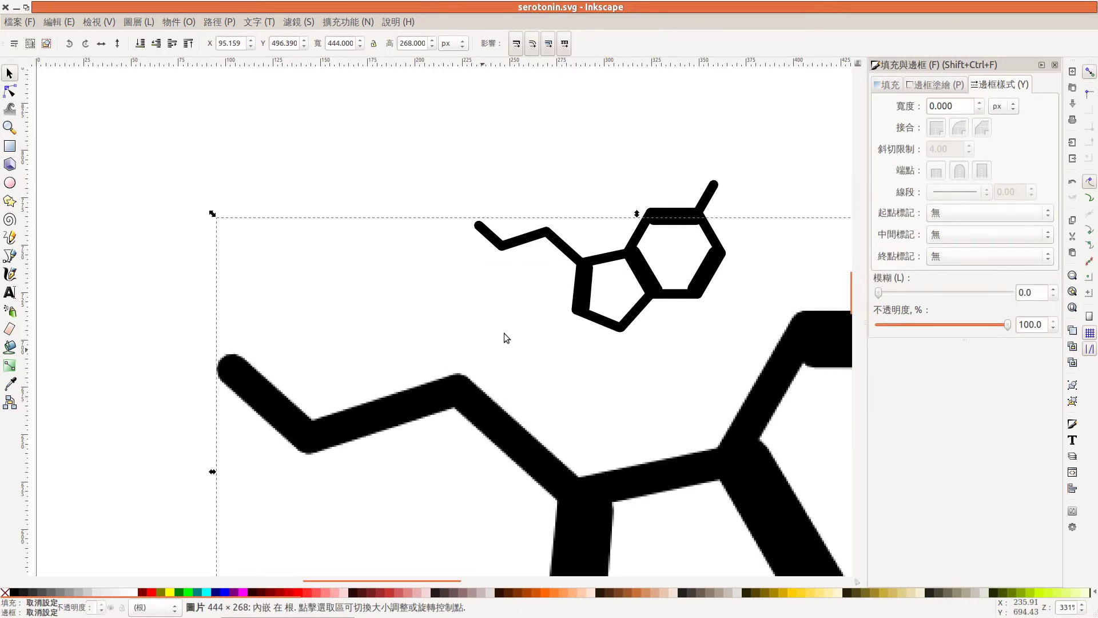
pyautogui.click(589, 300)
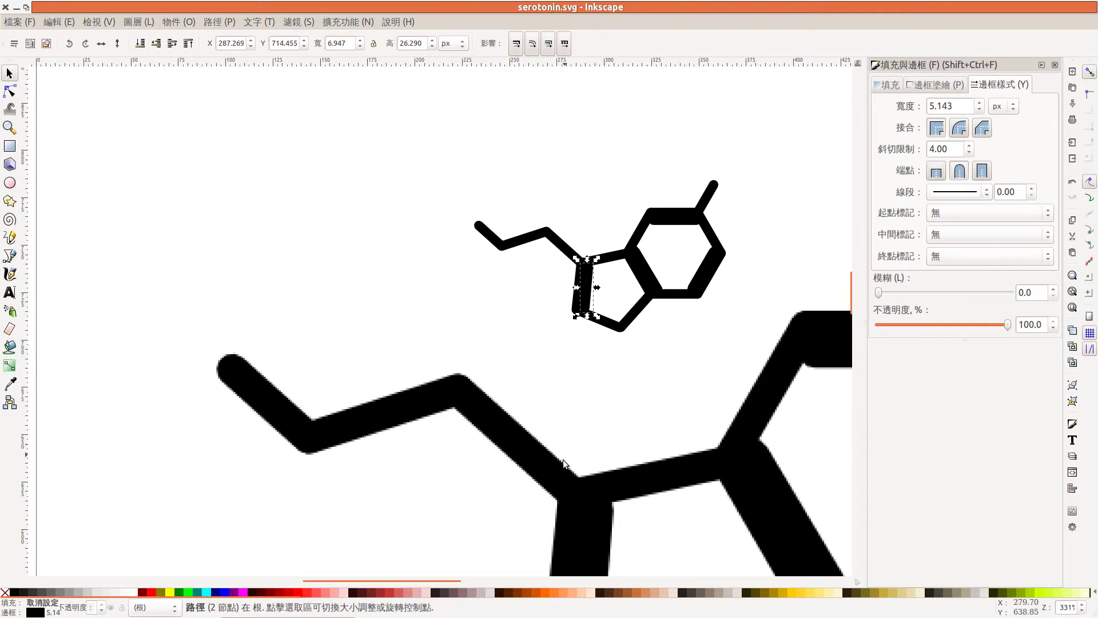
pyautogui.click(464, 413)
pyautogui.moveTo(465, 413); pyautogui.dragTo(479, 416)
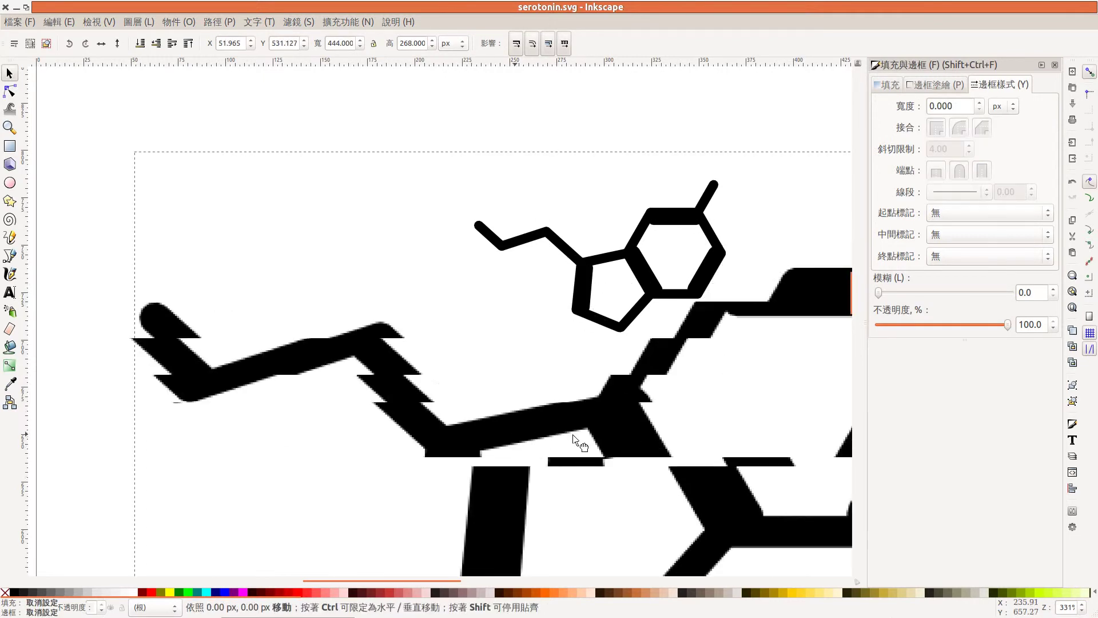
pyautogui.scroll(-3, 485, 421)
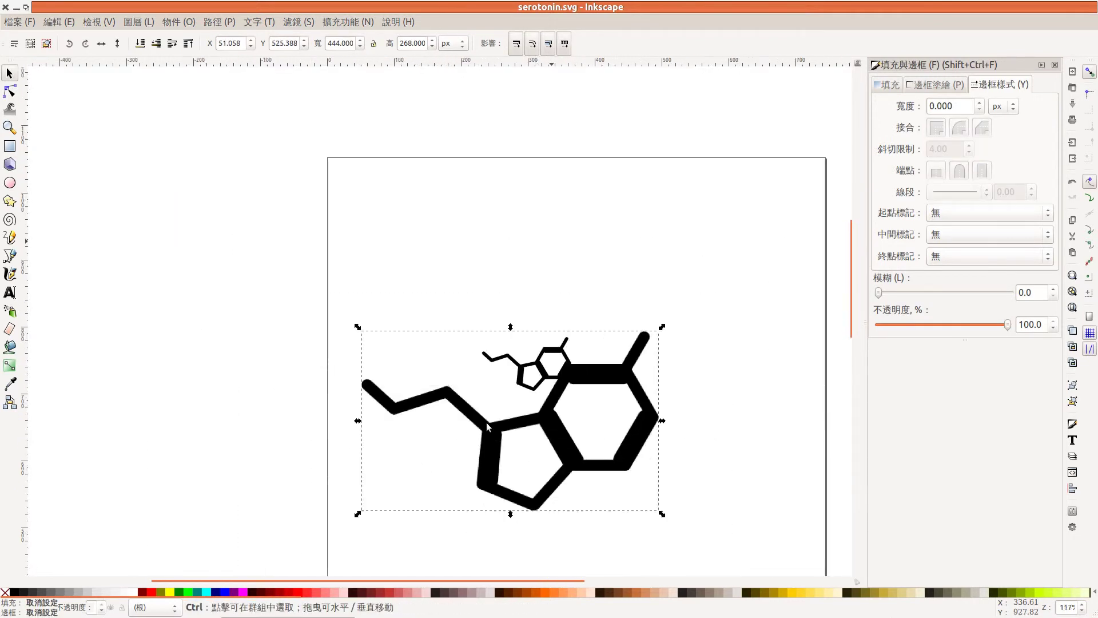
pyautogui.scroll(-1, 486, 421)
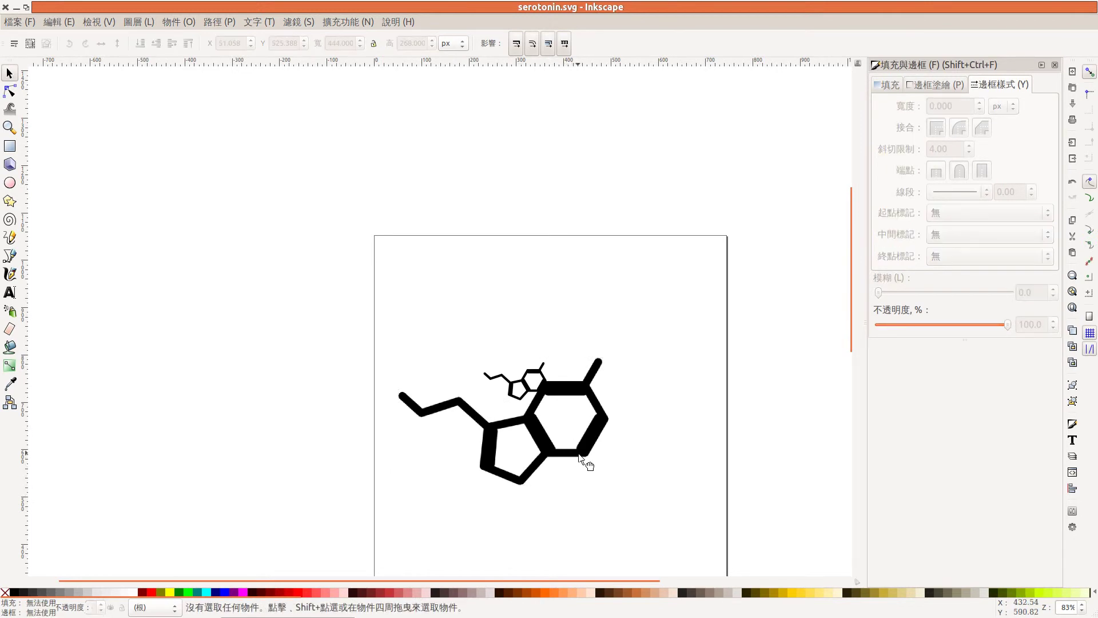
pyautogui.moveTo(582, 455); pyautogui.dragTo(618, 503)
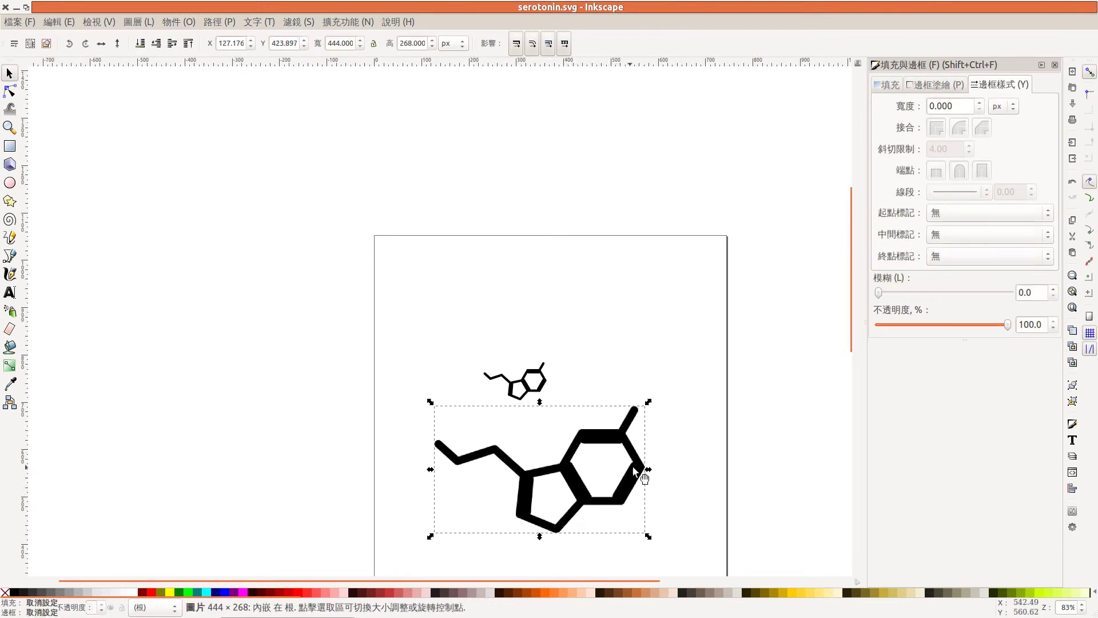
pyautogui.click(176, 22)
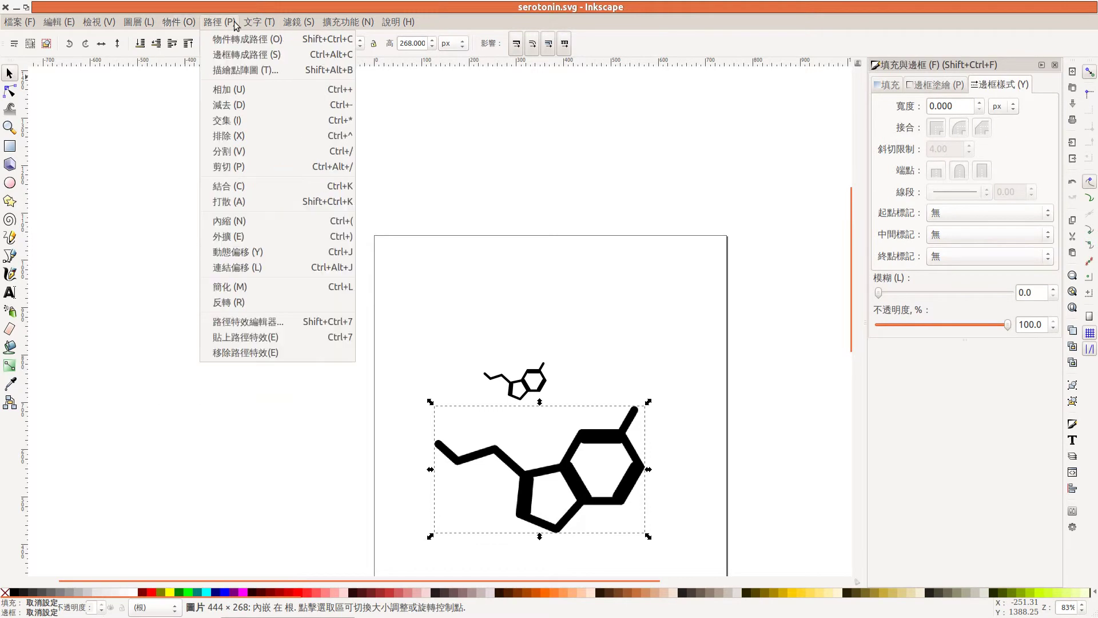
# - Trace the bitmap with 2 brightness-step scans and background removal into a grey vector group
pyautogui.click(228, 76)
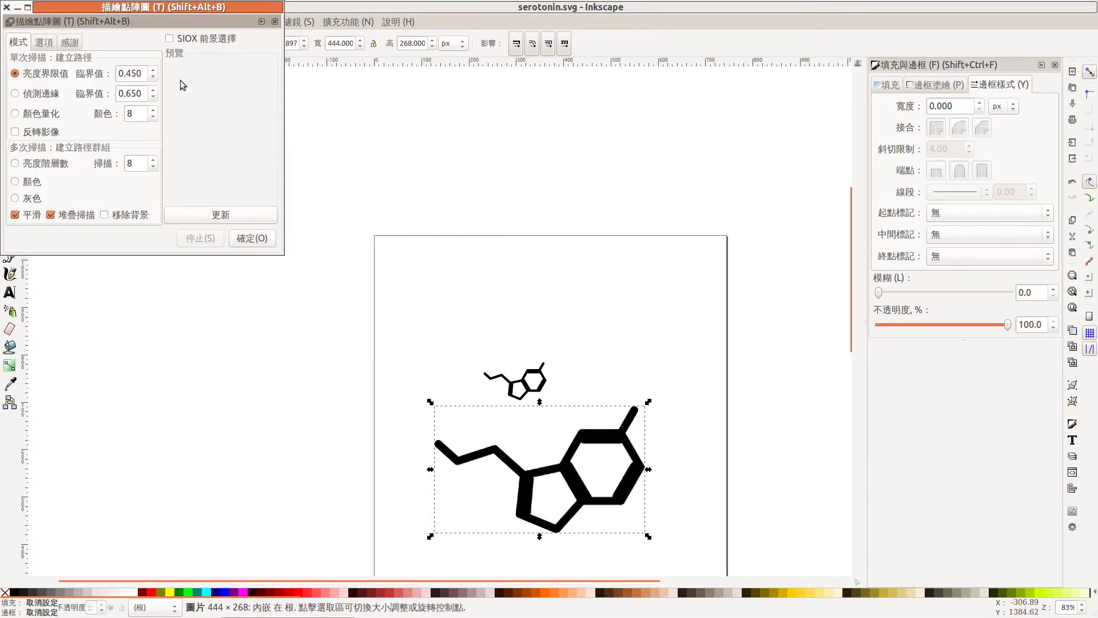
pyautogui.click(52, 164)
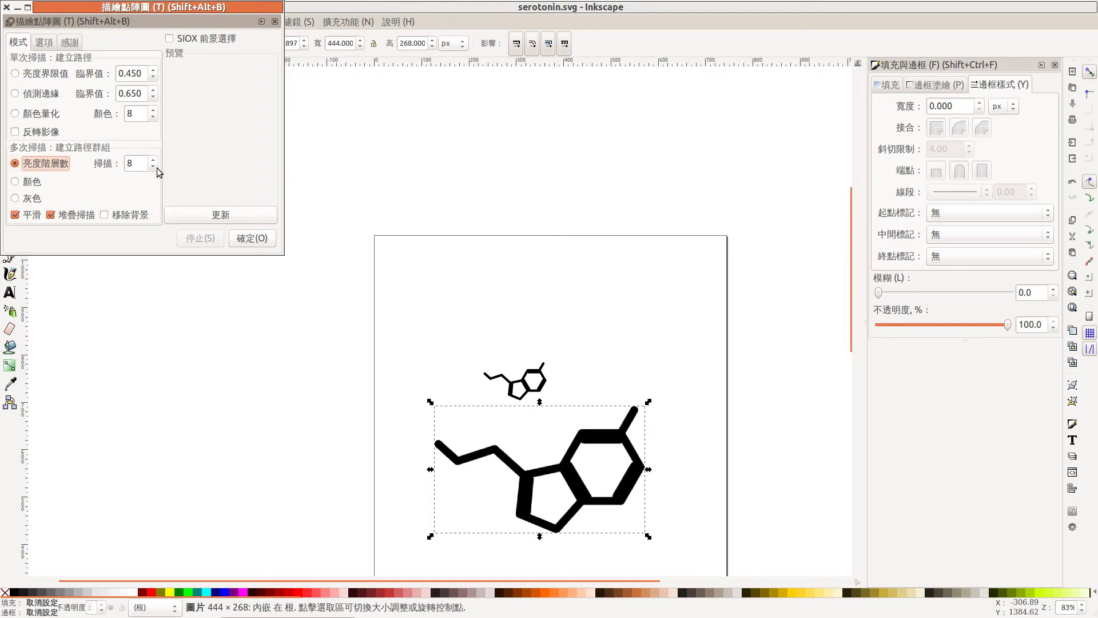
pyautogui.doubleClick(141, 165)
pyautogui.write('2')
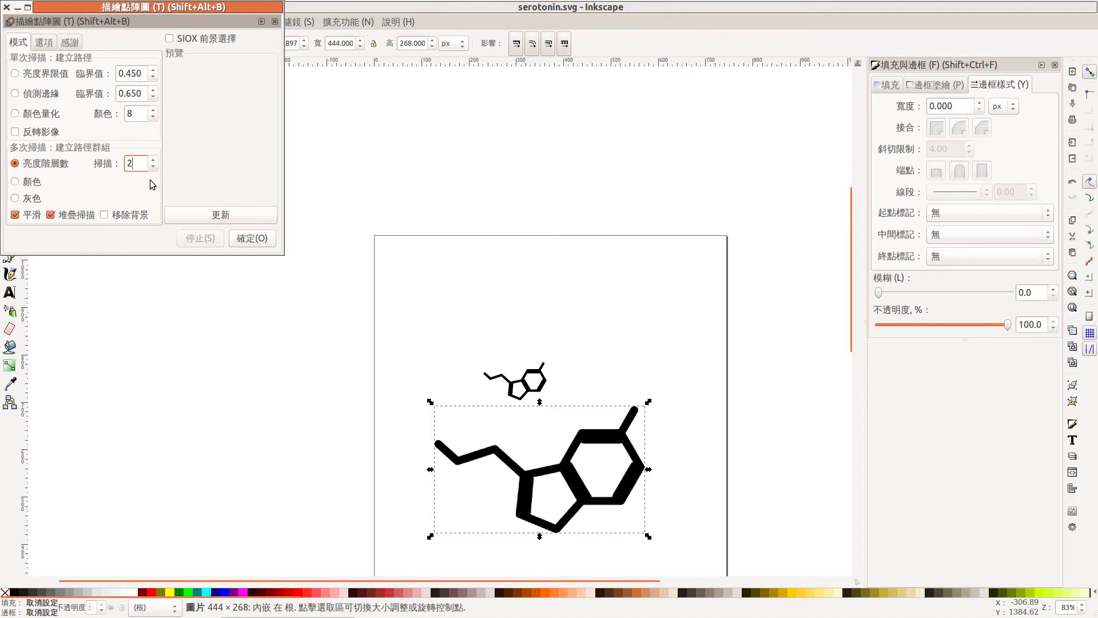
pyautogui.click(104, 215)
pyautogui.click(226, 216)
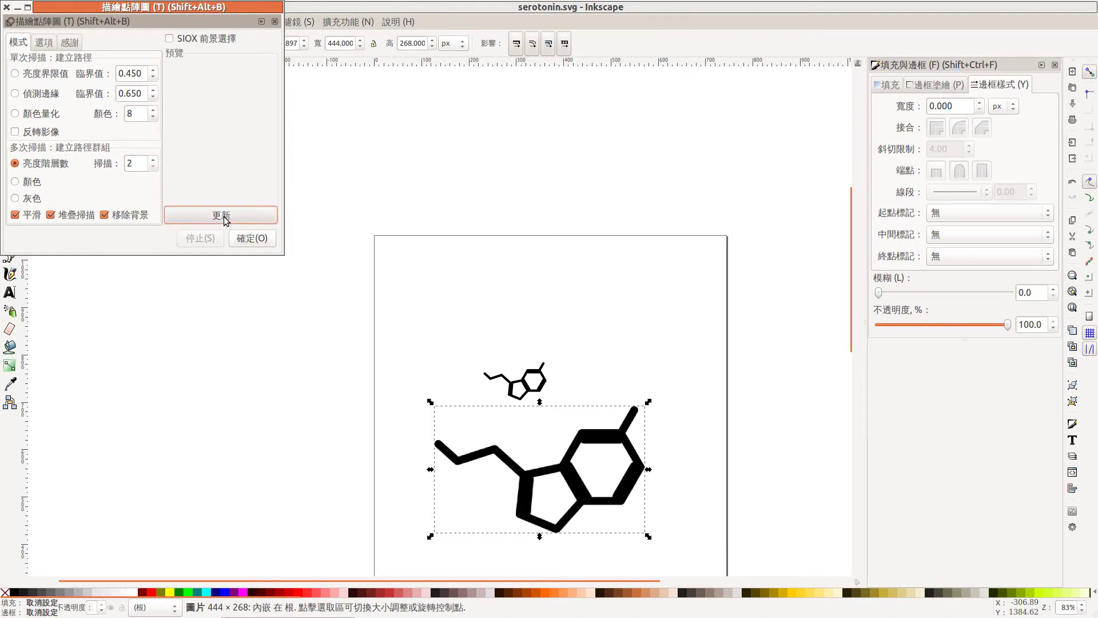
pyautogui.click(254, 237)
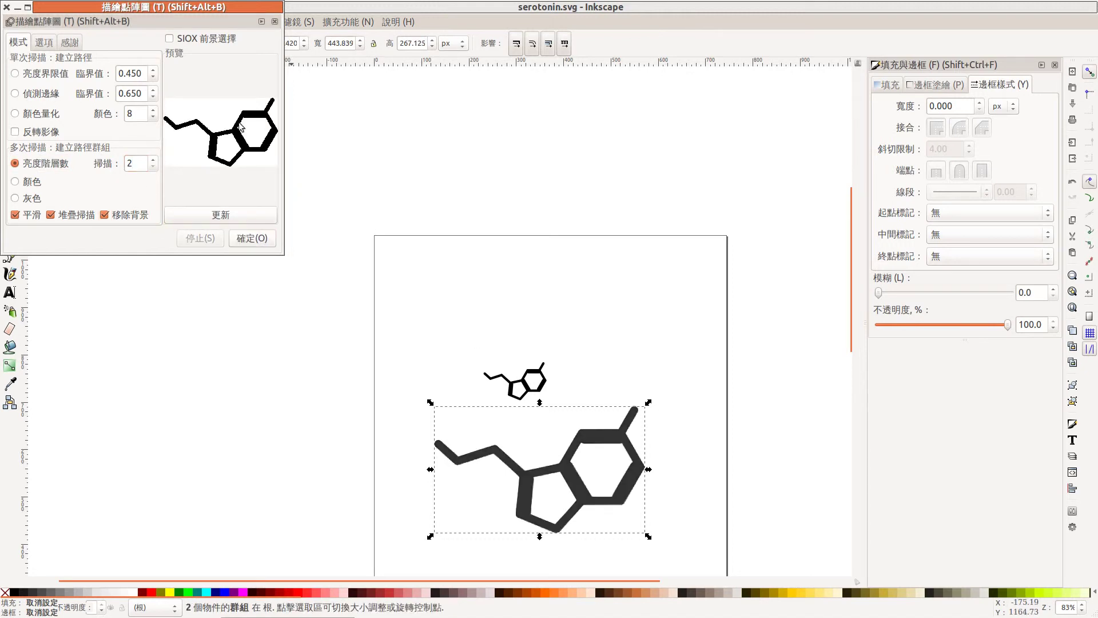
pyautogui.click(7, 8)
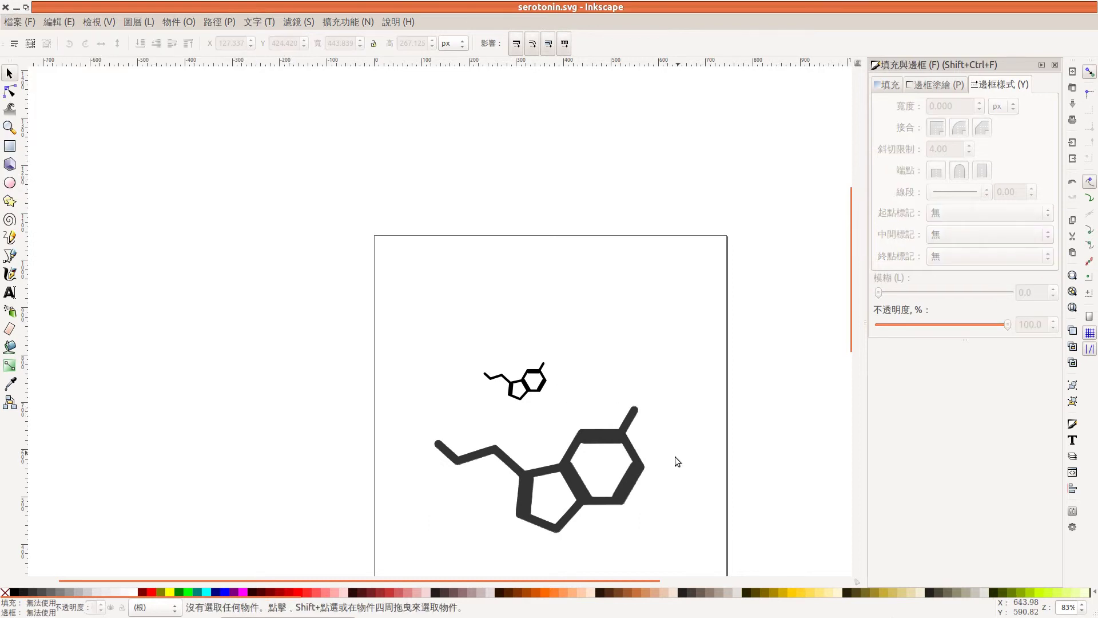
# - Move the traced group off the bitmap and delete the large black bitmap
pyautogui.scroll(2, 625, 499)
pyautogui.scroll(1, 623, 500)
pyautogui.moveTo(638, 455)
pyautogui.mouseDown()
pyautogui.moveTo(718, 476)
pyautogui.moveTo(773, 460)
pyautogui.mouseUp()
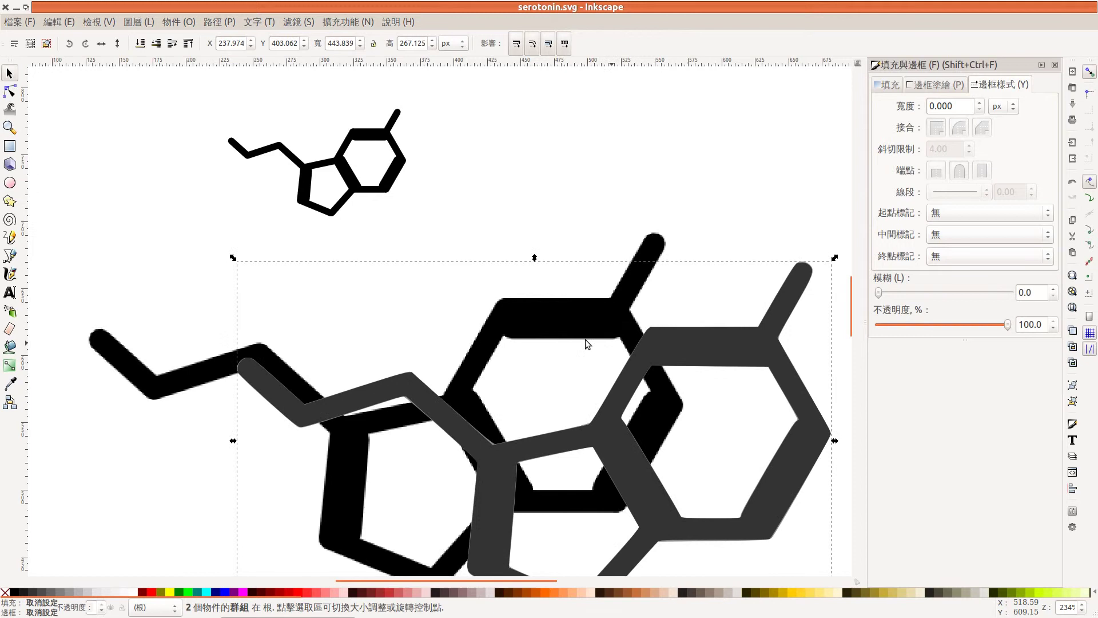
pyautogui.moveTo(506, 332); pyautogui.dragTo(462, 300)
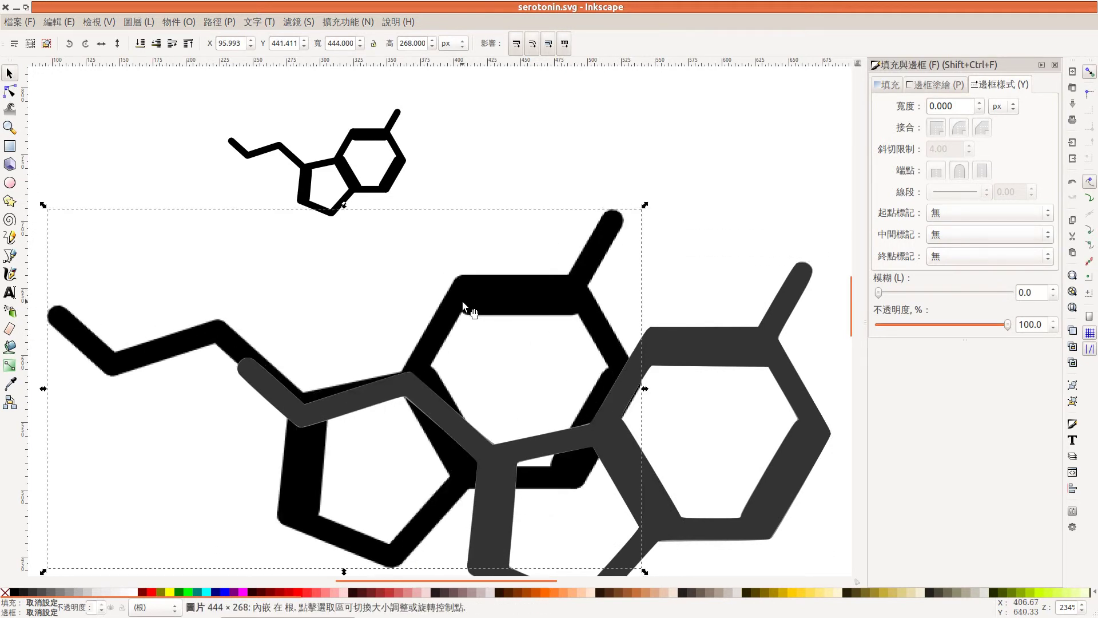
pyautogui.press('Delete')
# - Shrink the traced molecule to about 182 × 110 px beside the black molecule
pyautogui.moveTo(724, 346)
pyautogui.mouseDown()
pyautogui.moveTo(542, 347)
pyautogui.moveTo(544, 270)
pyautogui.mouseUp()
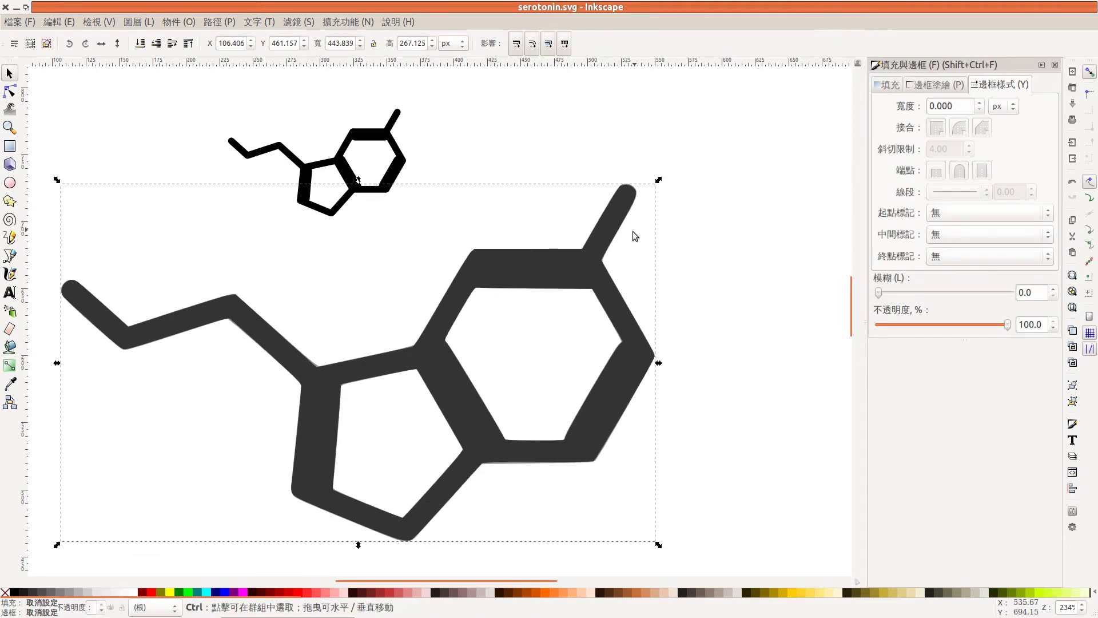
pyautogui.keyDown('ctrl'); pyautogui.scroll(-2, 633, 231); pyautogui.keyUp('ctrl')
pyautogui.moveTo(642, 210); pyautogui.dragTo(554, 261)
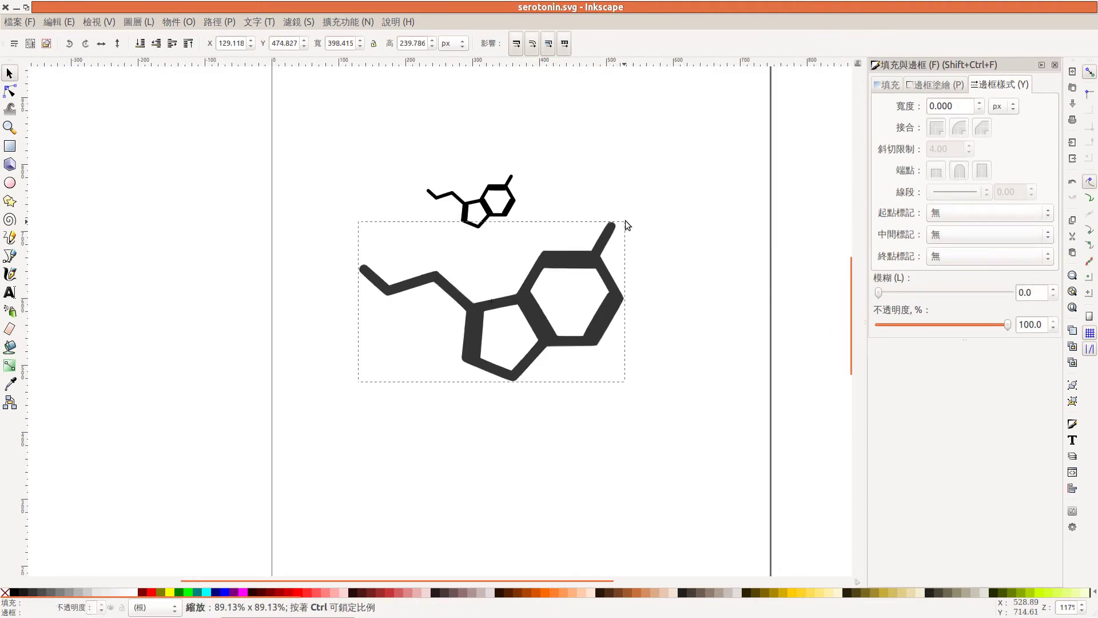
pyautogui.moveTo(519, 328); pyautogui.dragTo(618, 229)
pyautogui.keyDown('ctrl'); pyautogui.scroll(2, 618, 229); pyautogui.keyUp('ctrl')
pyautogui.keyDown('ctrl'); pyautogui.scroll(1, 618, 229); pyautogui.keyUp('ctrl')
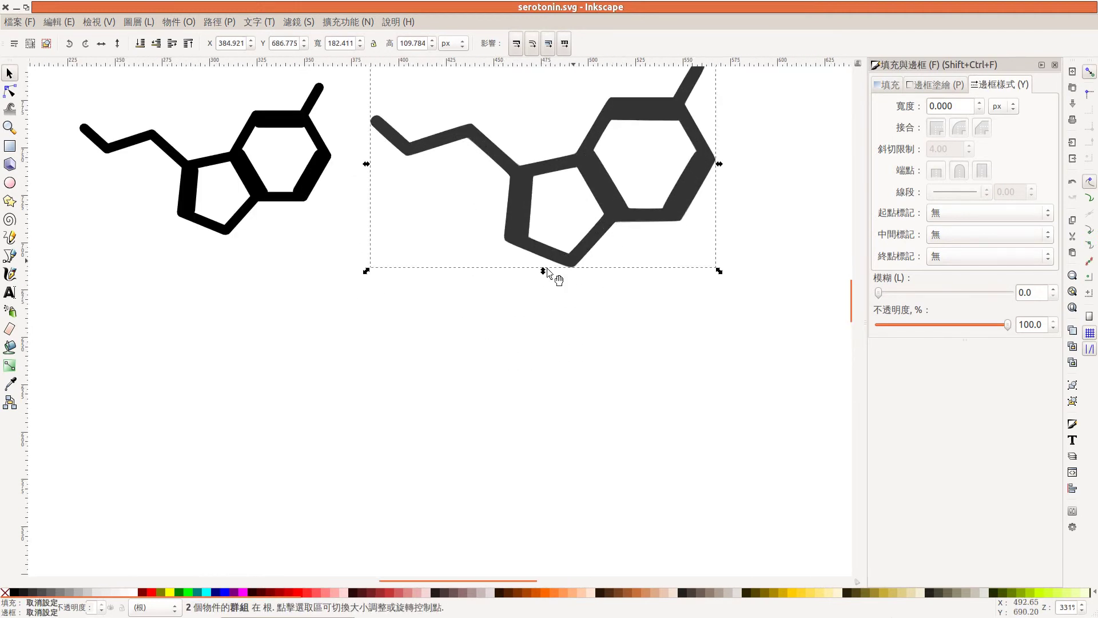
pyautogui.press('n')
pyautogui.click(311, 182)
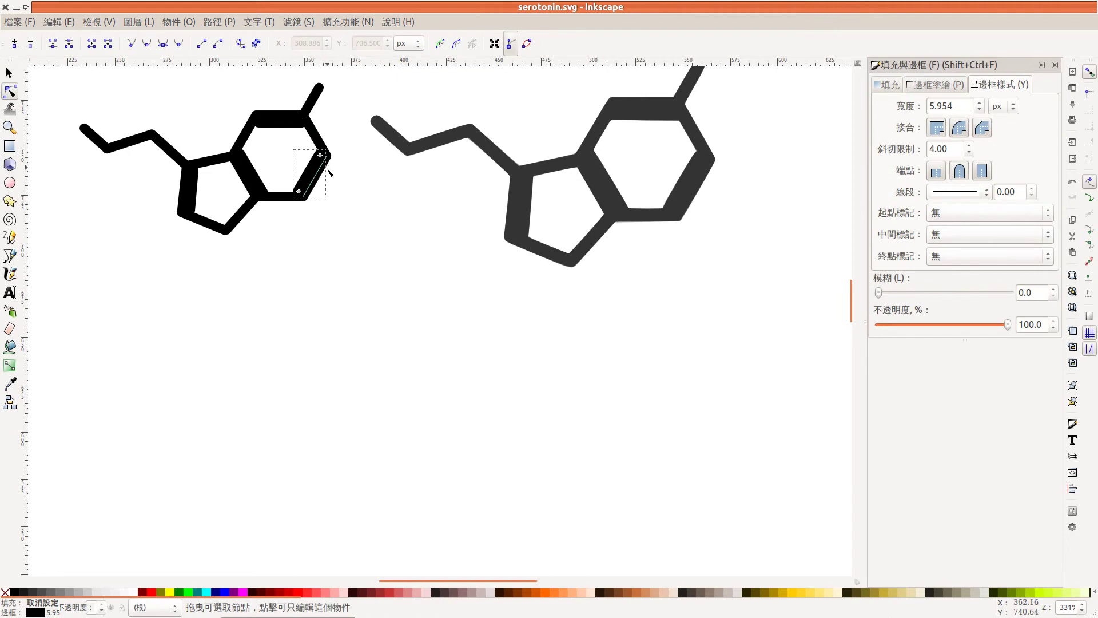
pyautogui.click(530, 213)
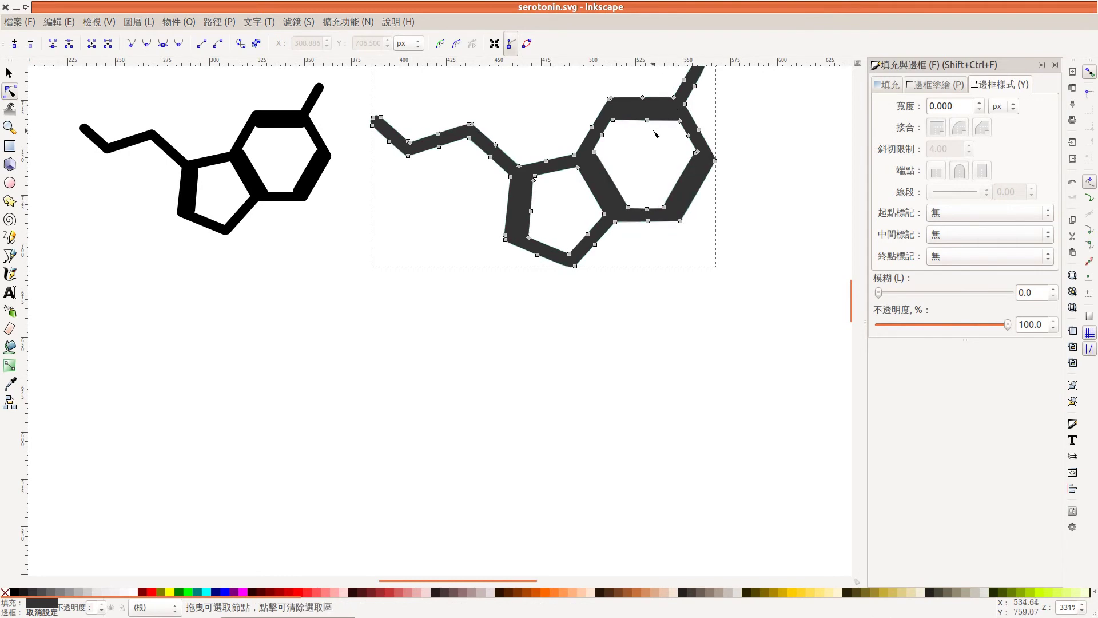
pyautogui.click(437, 224)
pyautogui.scroll(4, 510, 224)
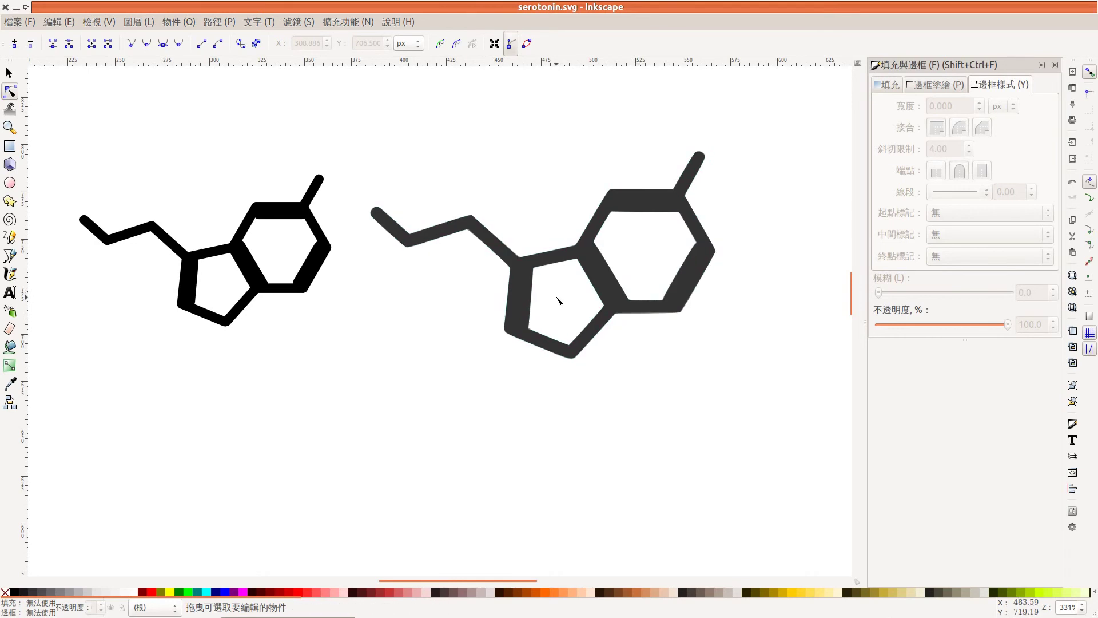
pyautogui.click(312, 266)
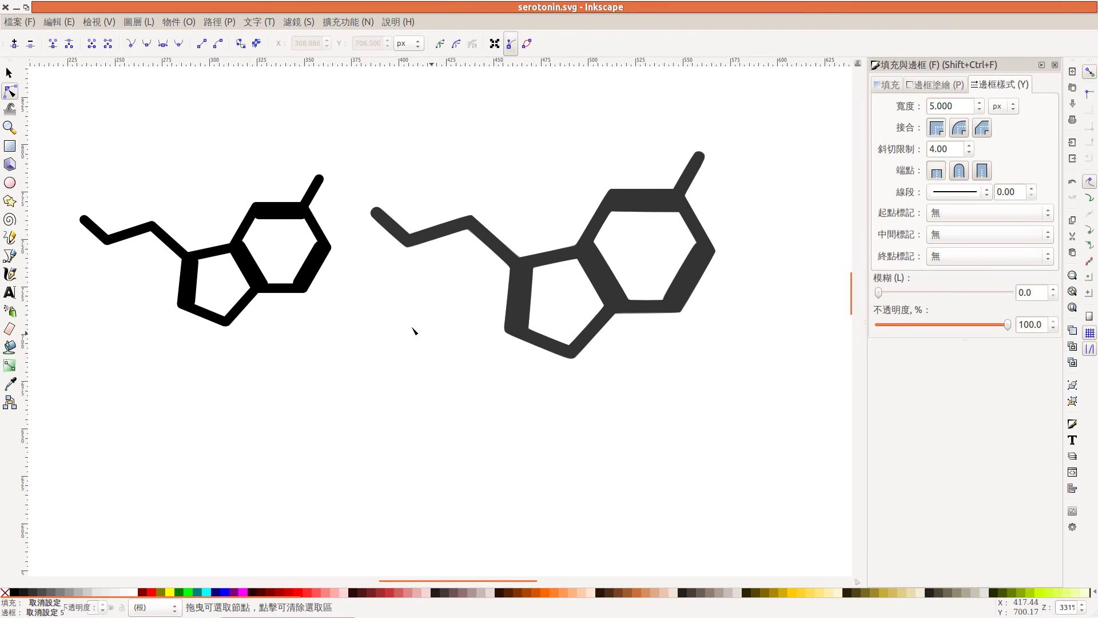
pyautogui.click(412, 326)
pyautogui.click(9, 73)
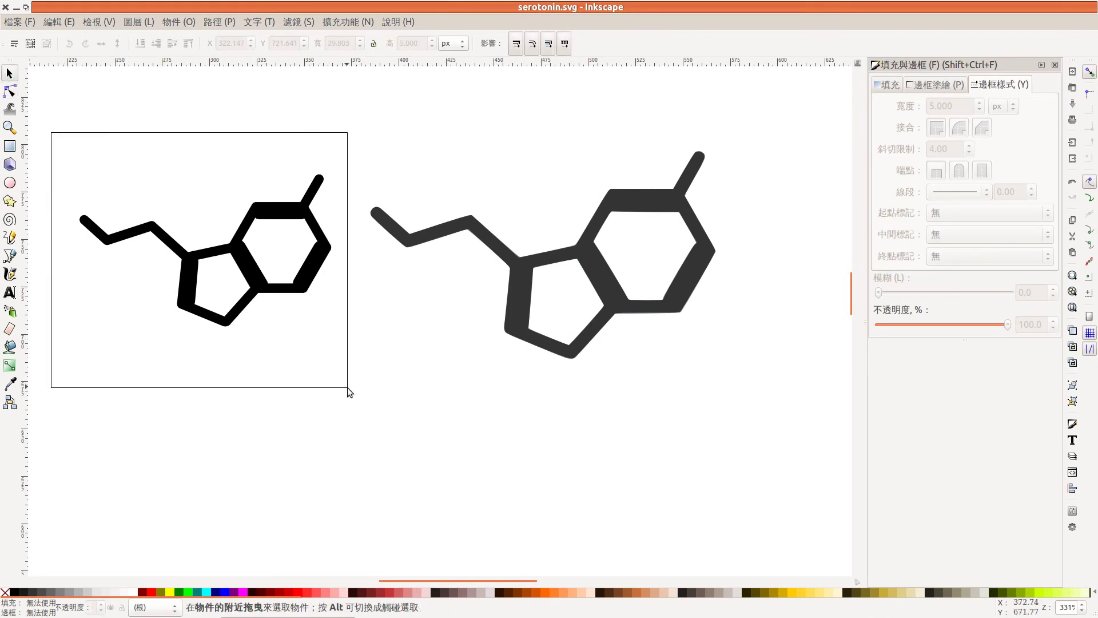
# - Delete the black molecule drawing and enlarge the traced group to about 245 × 148 px
pyautogui.moveTo(58, 137); pyautogui.dragTo(346, 392)
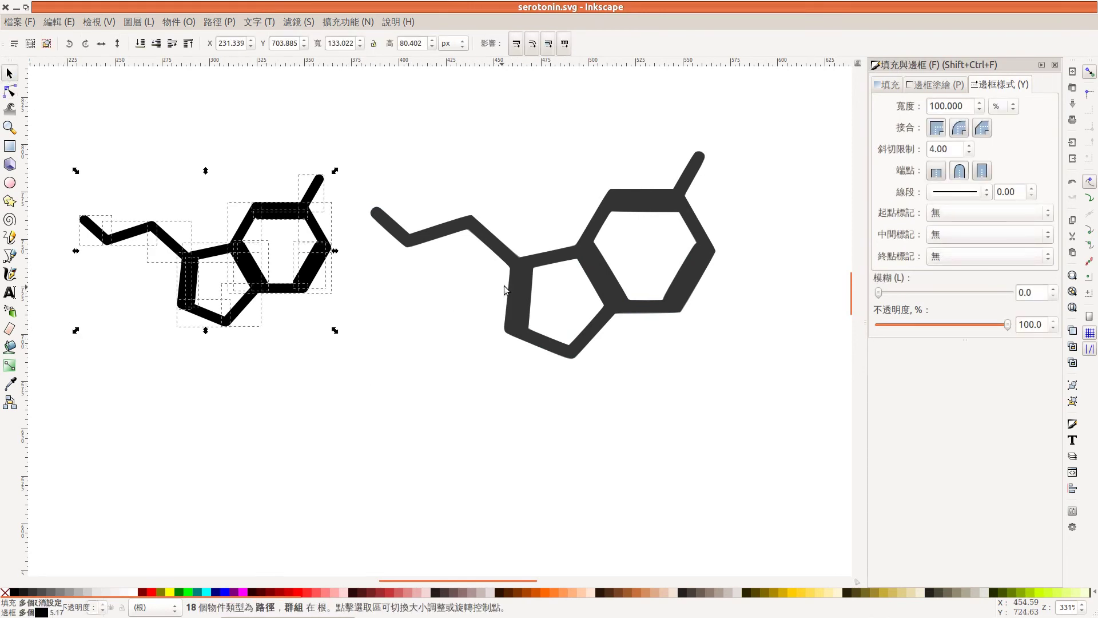
pyautogui.press('Delete')
pyautogui.moveTo(247, 95); pyautogui.dragTo(774, 413)
pyautogui.keyDown('ctrl'); pyautogui.scroll(-2, 767, 408); pyautogui.keyUp('ctrl')
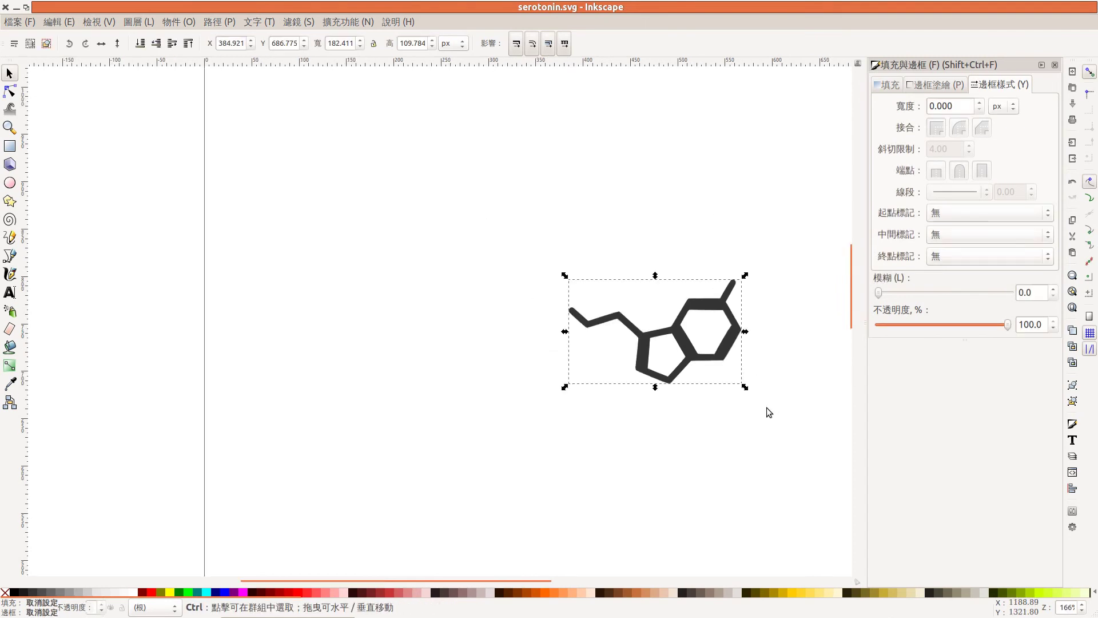
pyautogui.keyDown('ctrl'); pyautogui.scroll(-4, 558, 294); pyautogui.keyUp('ctrl')
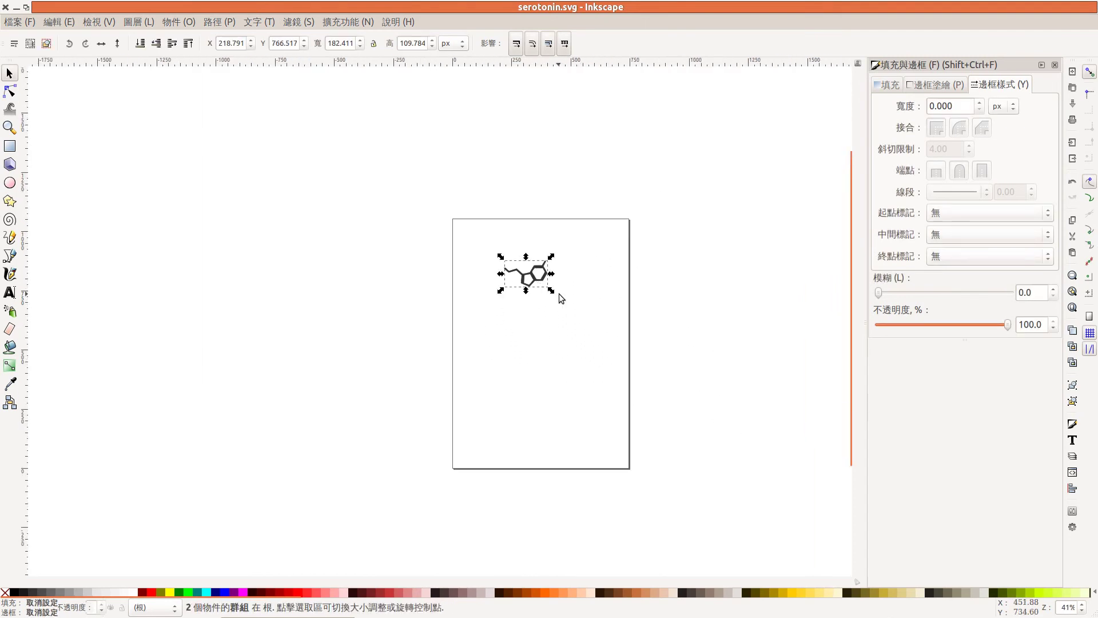
pyautogui.moveTo(551, 291); pyautogui.dragTo(561, 297)
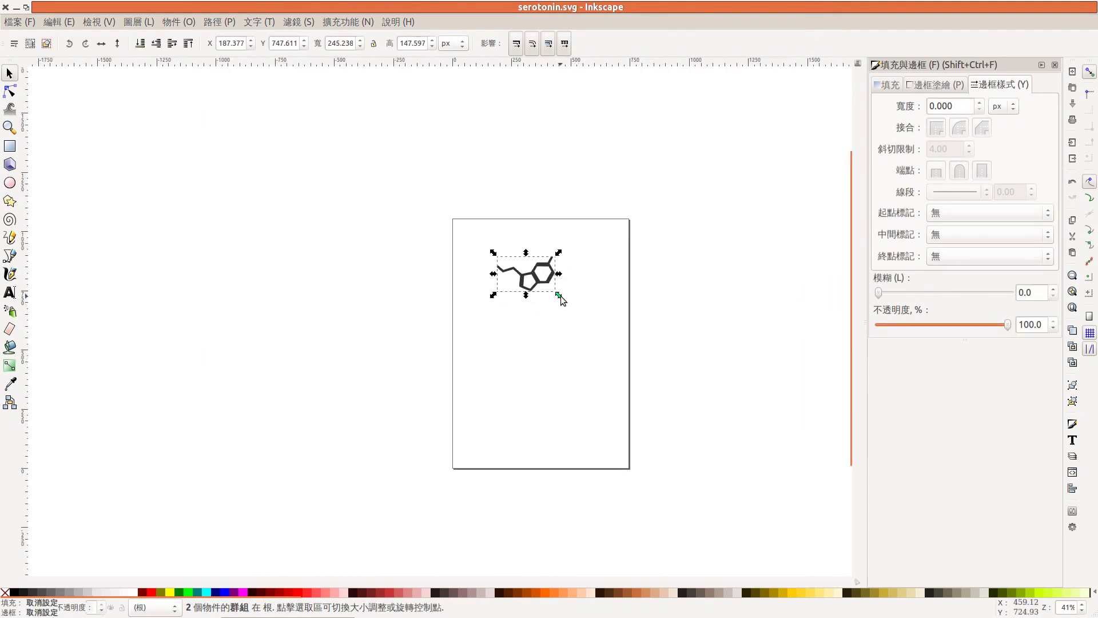
pyautogui.keyDown('ctrl'); pyautogui.scroll(3, 561, 296); pyautogui.keyUp('ctrl')
pyautogui.scroll(3, 549, 303)
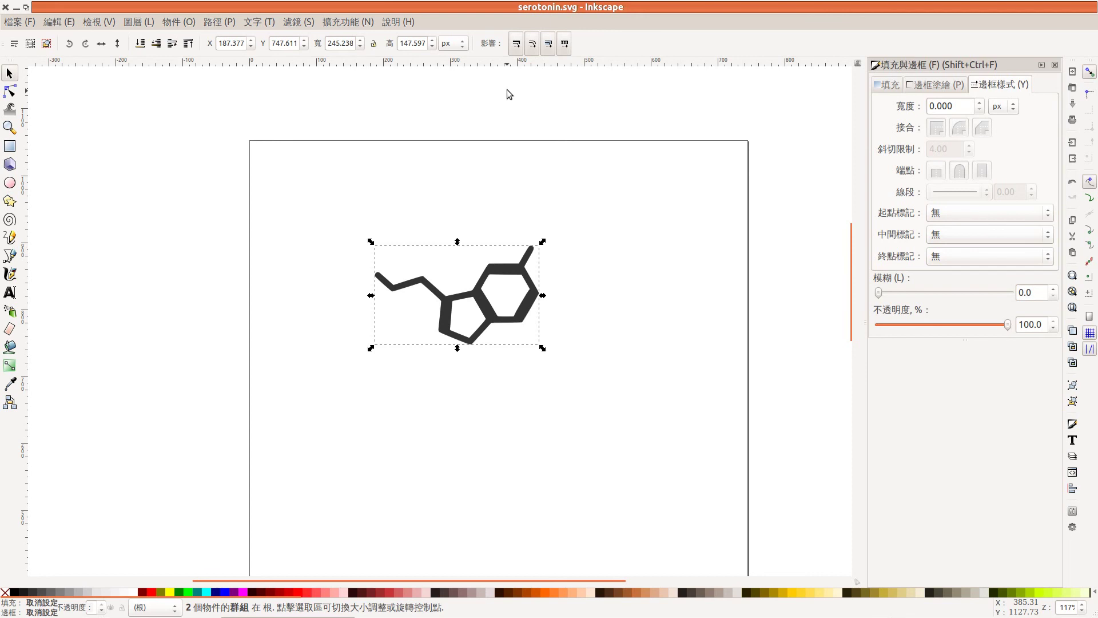
# - Save the document and clear the selection
pyautogui.hotkey('ctrl', 's')
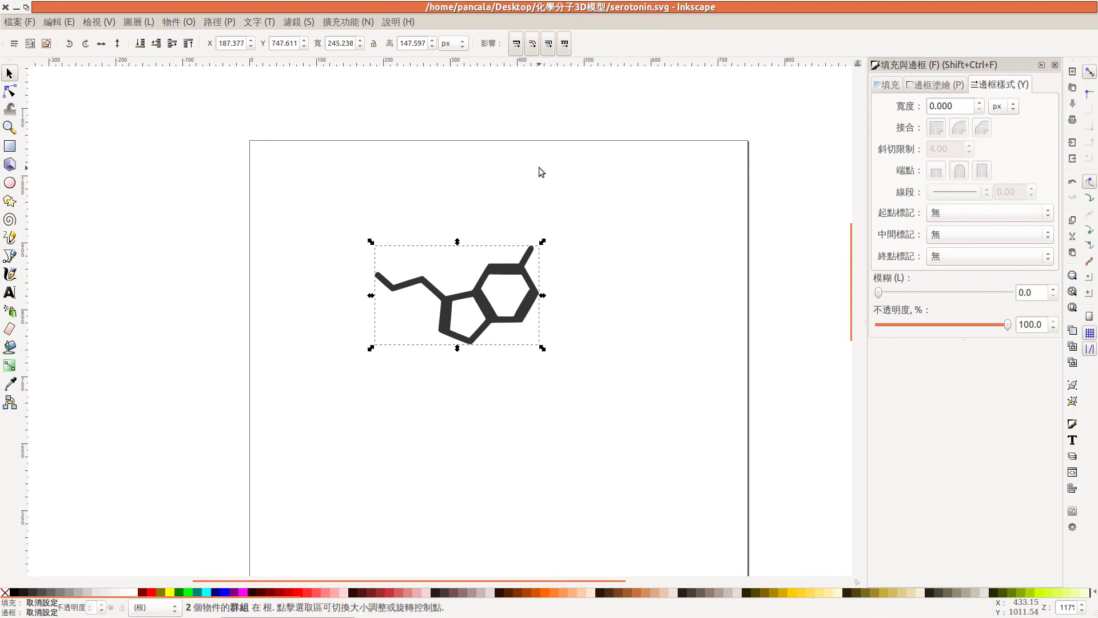
pyautogui.click(539, 172)
pyautogui.hotkey('ctrl', 's')
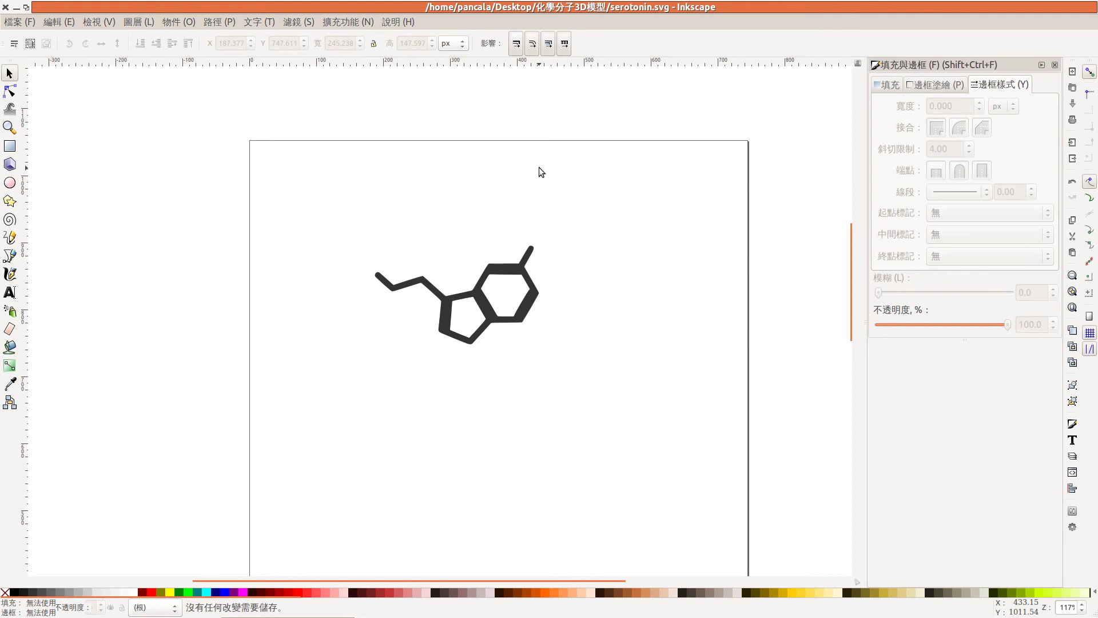